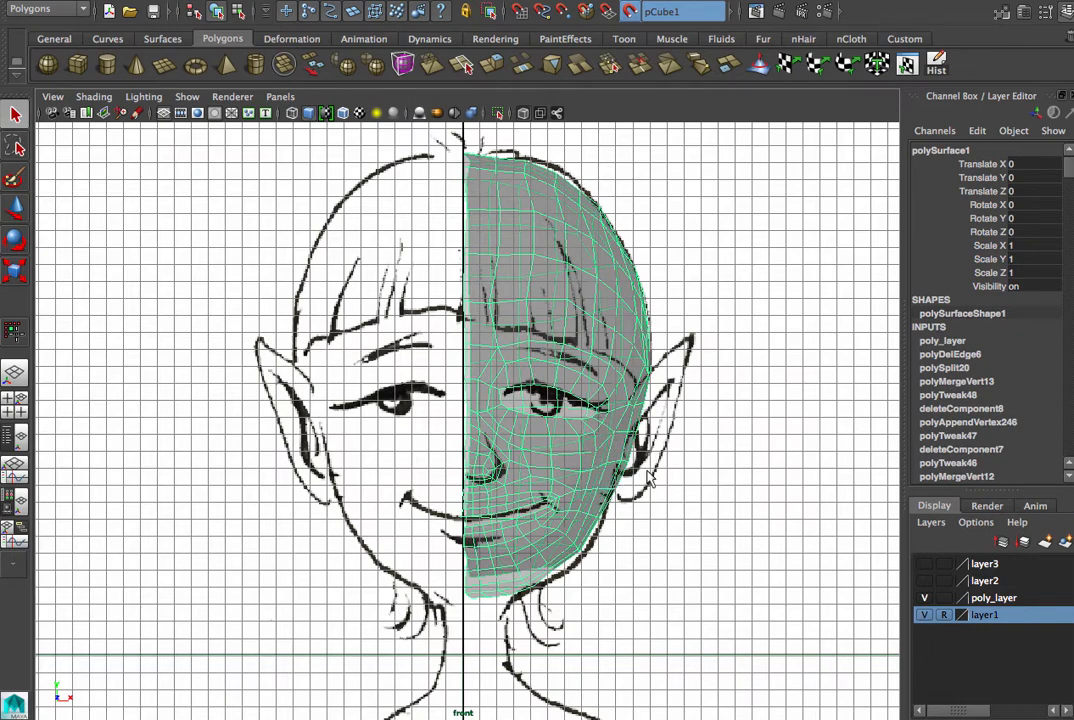
# - Show layer2, hide poly_layer, and look at the half-head mesh in the perspective view
pyautogui.click(923, 581)
pyautogui.click(923, 598)
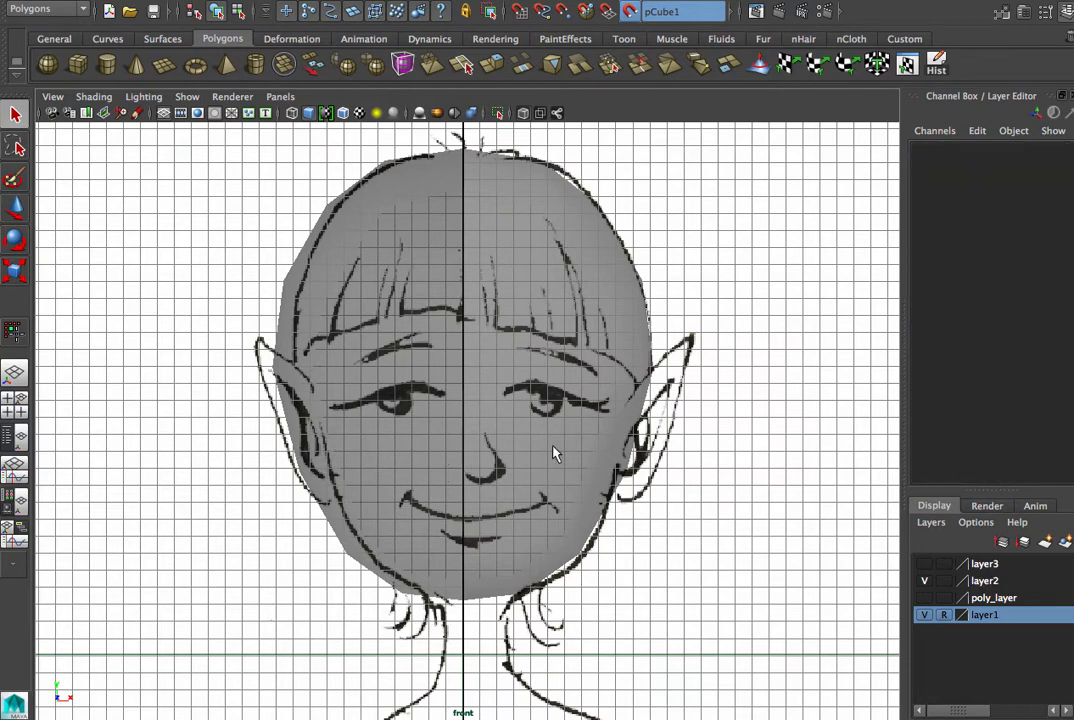
pyautogui.click(14, 373)
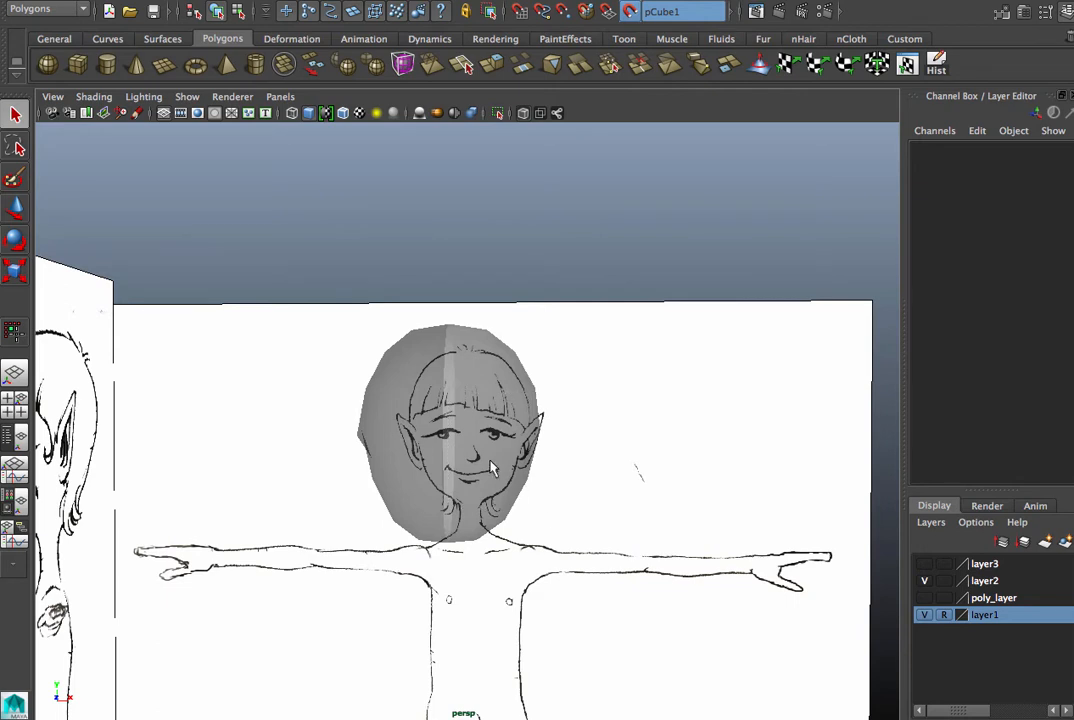
# - Turn off the current live surface, select the pCube1 half-head mesh and make it live again
pyautogui.click(630, 12)
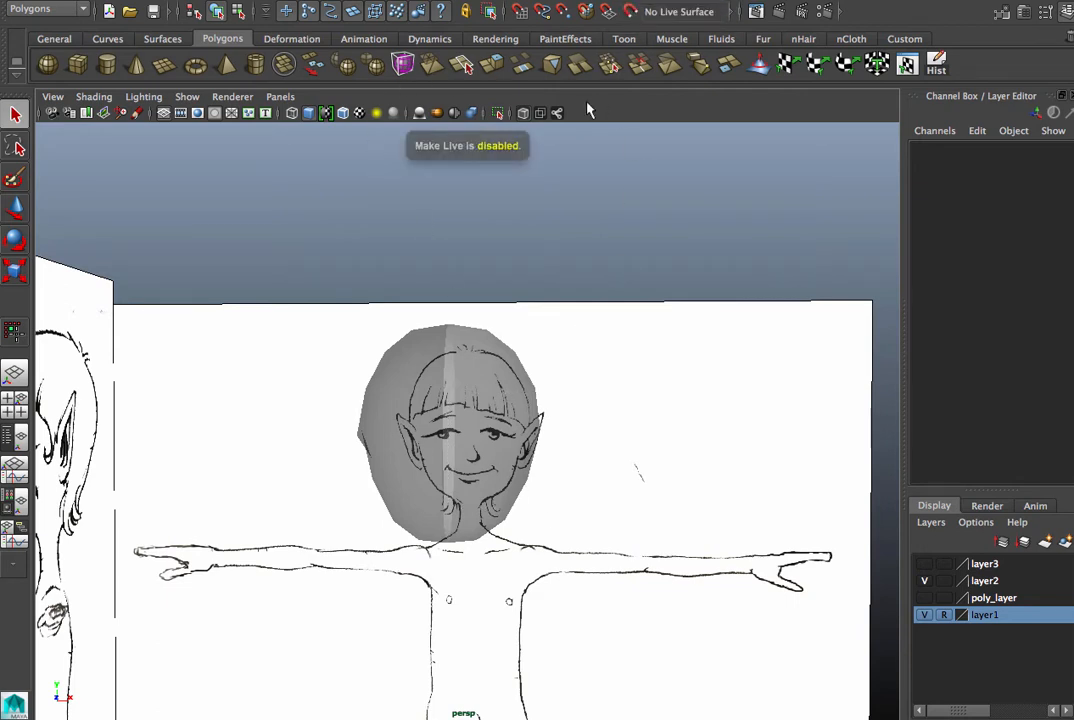
pyautogui.click(390, 465)
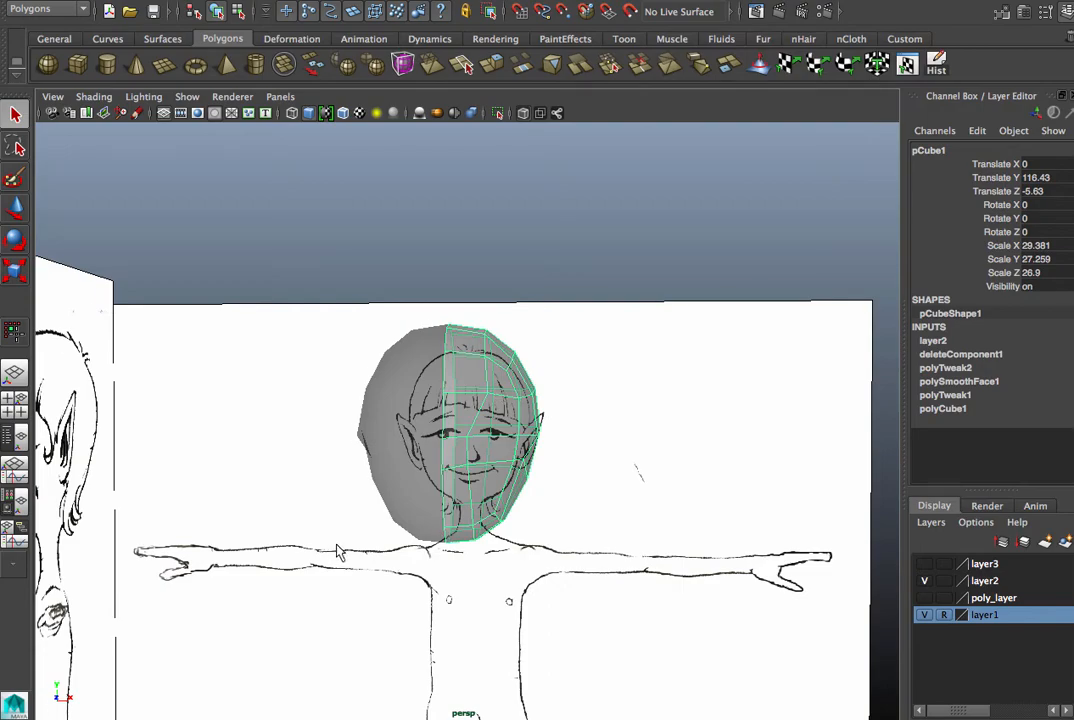
pyautogui.keyDown('alt'); pyautogui.moveTo(338, 545); pyautogui.dragTo(575, 534, button='right'); pyautogui.keyUp('alt')
pyautogui.keyDown('alt'); pyautogui.moveTo(575, 537); pyautogui.dragTo(494, 563); pyautogui.keyUp('alt')
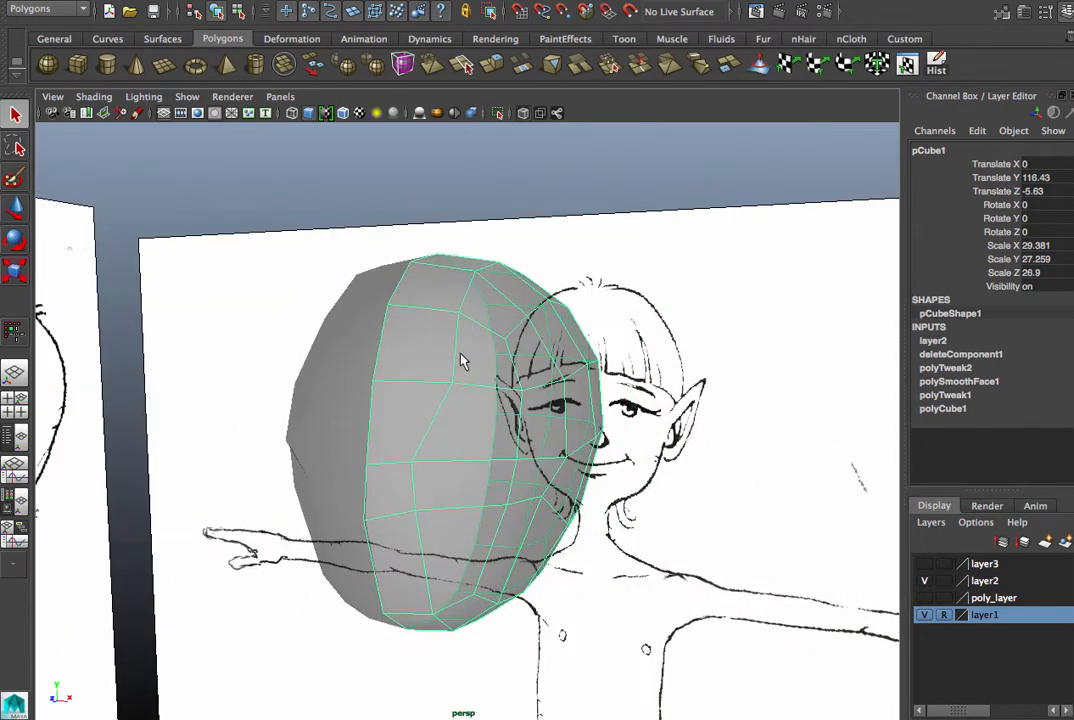
pyautogui.moveTo(463, 360)
pyautogui.keyDown('alt'); pyautogui.mouseDown()
pyautogui.moveTo(292, 410)
pyautogui.moveTo(609, 407)
pyautogui.moveTo(376, 422)
pyautogui.moveTo(385, 426)
pyautogui.mouseUp(); pyautogui.keyUp('alt')
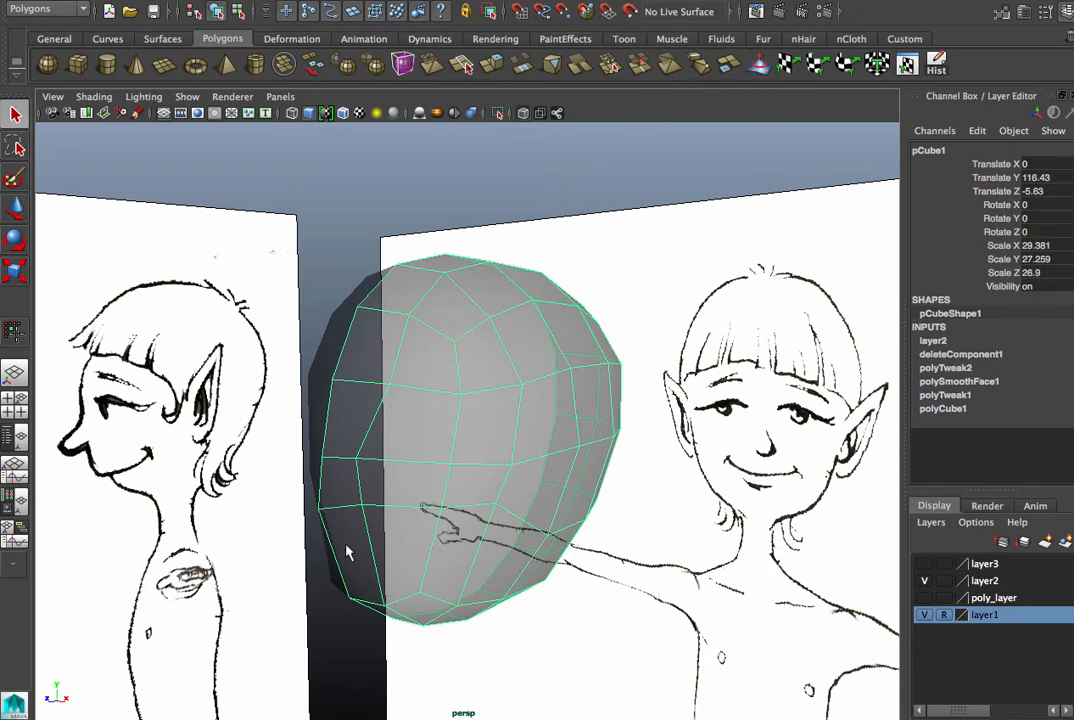
pyautogui.click(630, 11)
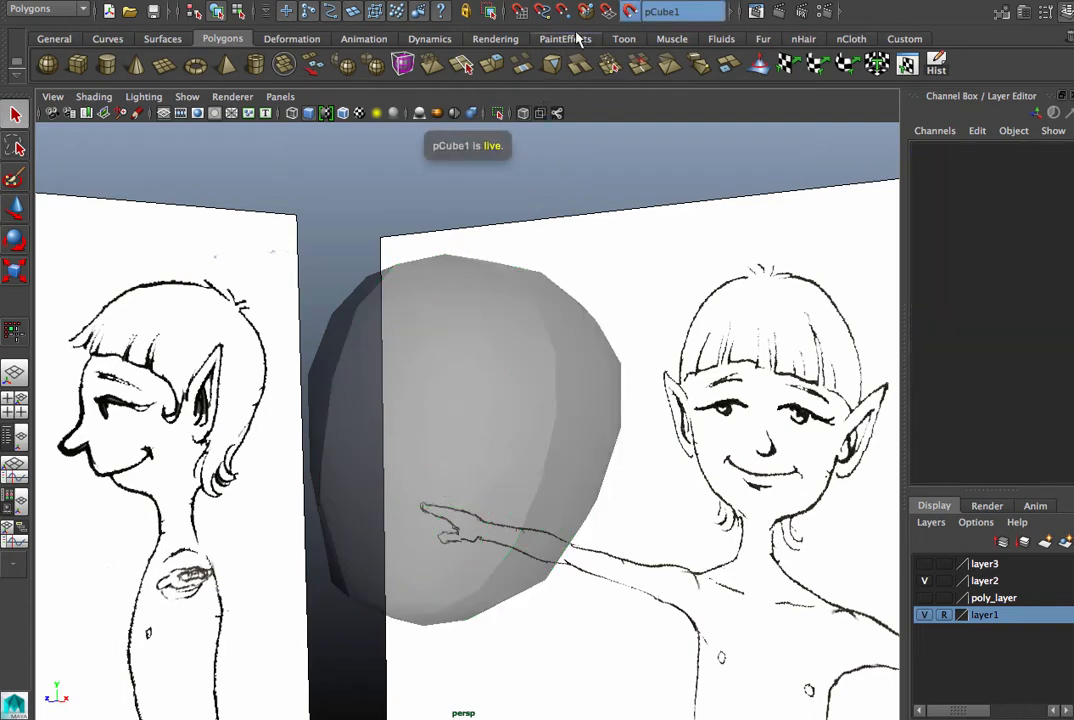
pyautogui.keyDown('alt'); pyautogui.moveTo(405, 378); pyautogui.dragTo(518, 443); pyautogui.keyUp('alt')
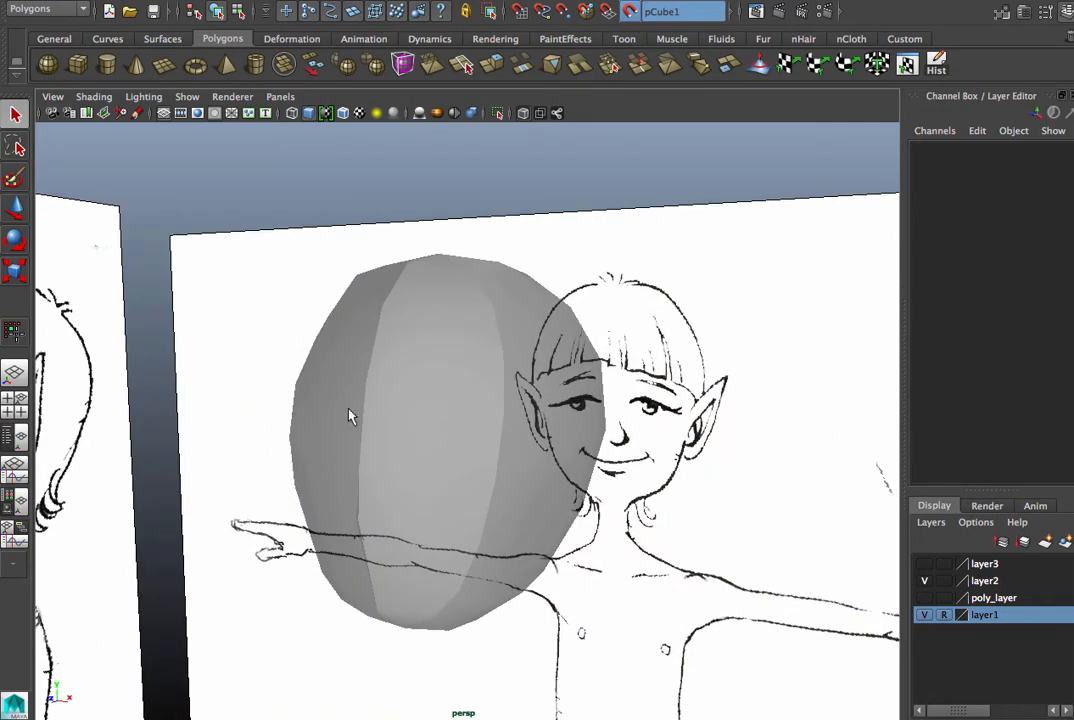
# - Show the Modeling Toolkit with Quad Draw active and close the Tool Settings
pyautogui.doubleClick(8, 341)
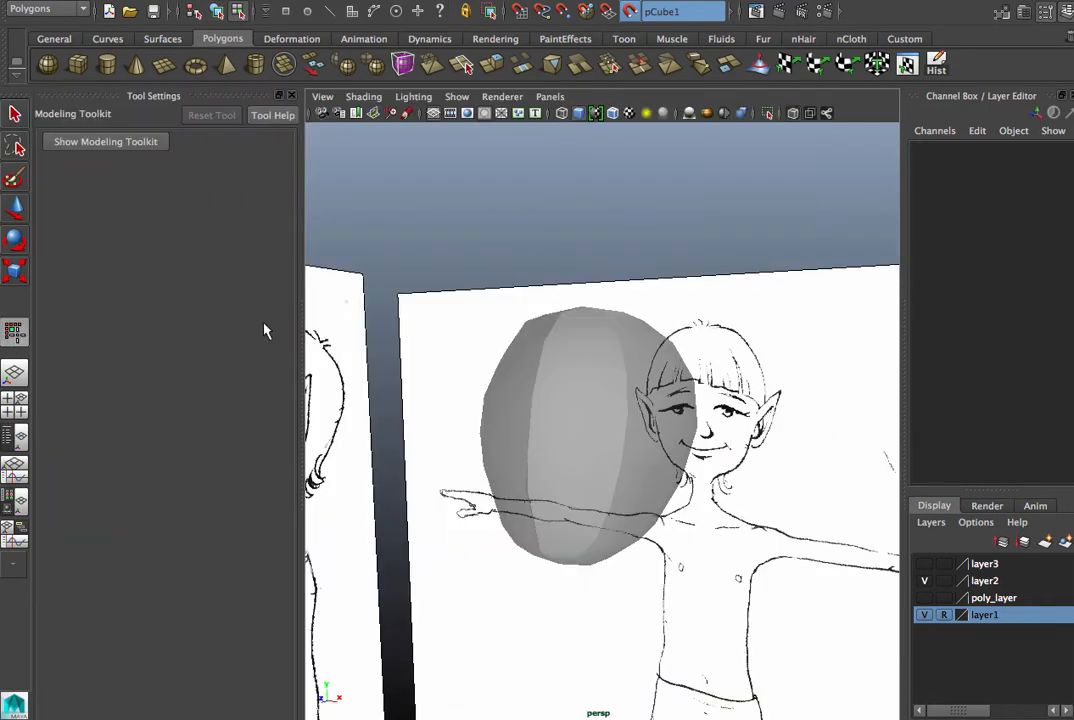
pyautogui.click(140, 141)
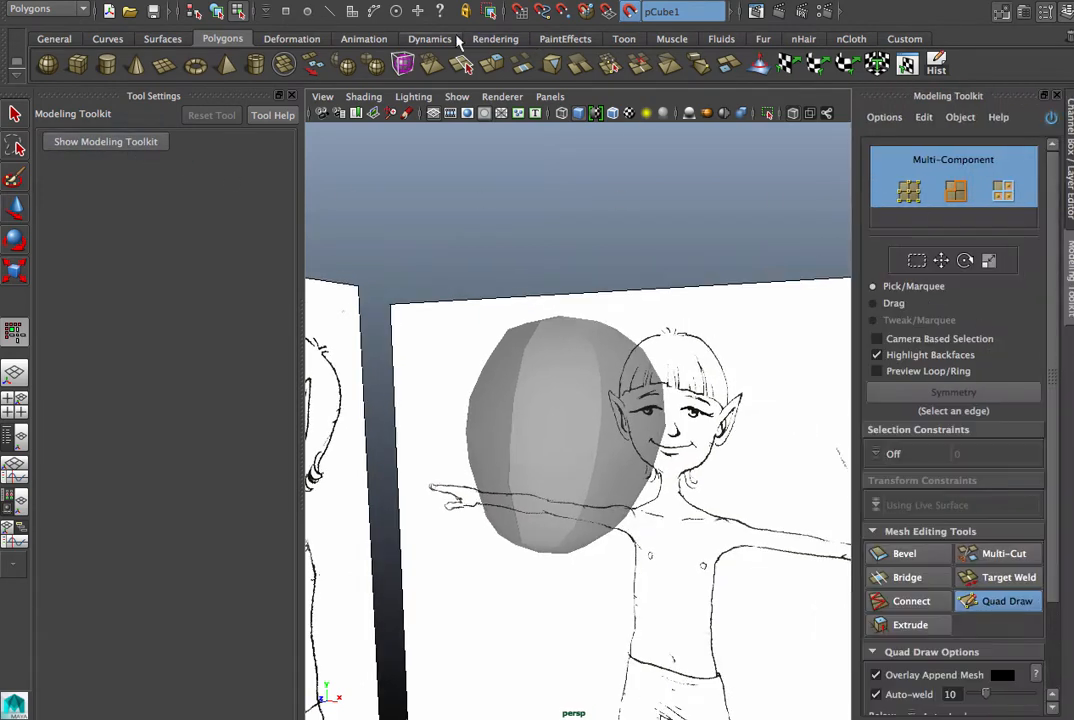
pyautogui.click(282, 95)
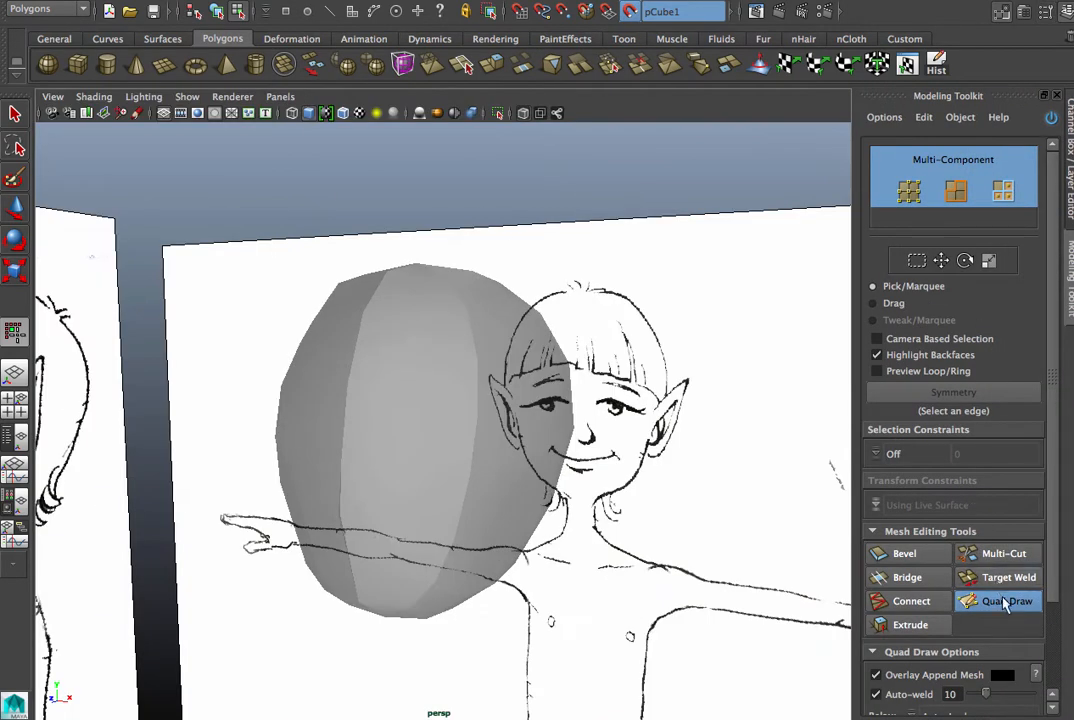
# - Change the perspective viewport to the front orthographic view, maximize it and frame the face
pyautogui.press('space')
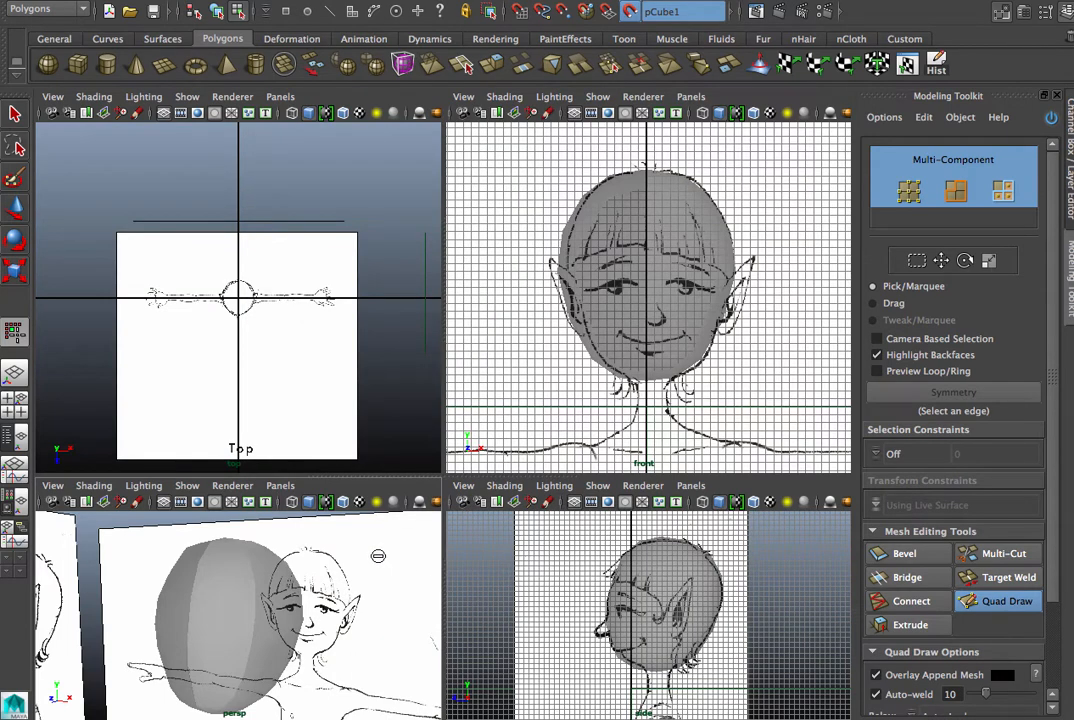
pyautogui.click(279, 486)
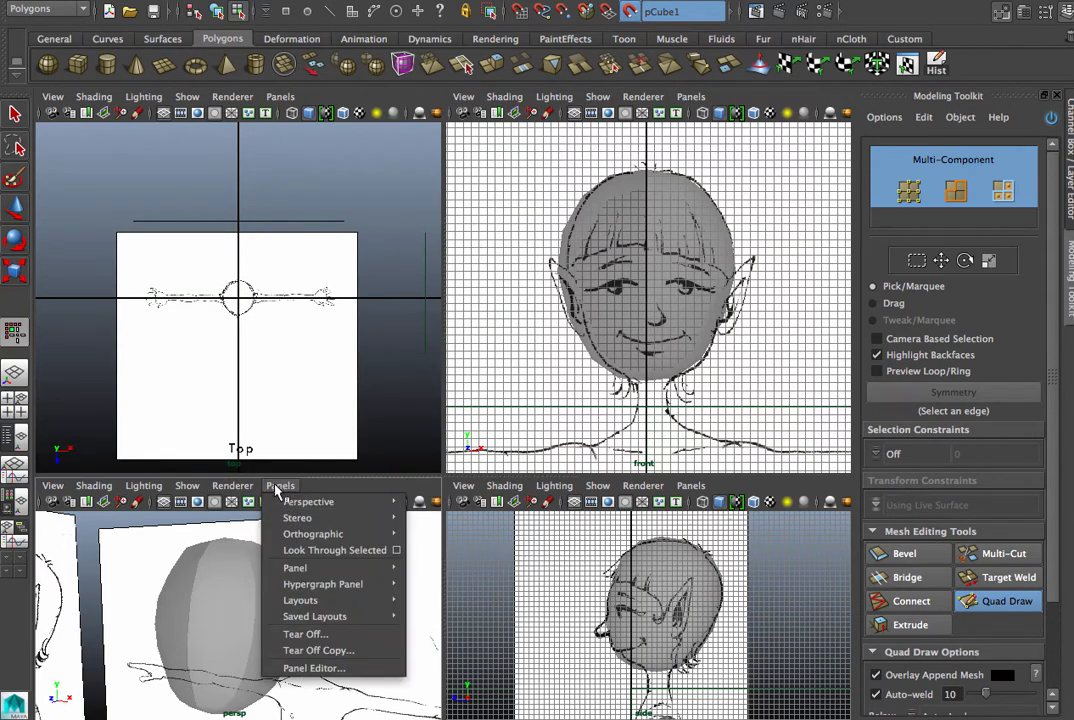
pyautogui.click(437, 533)
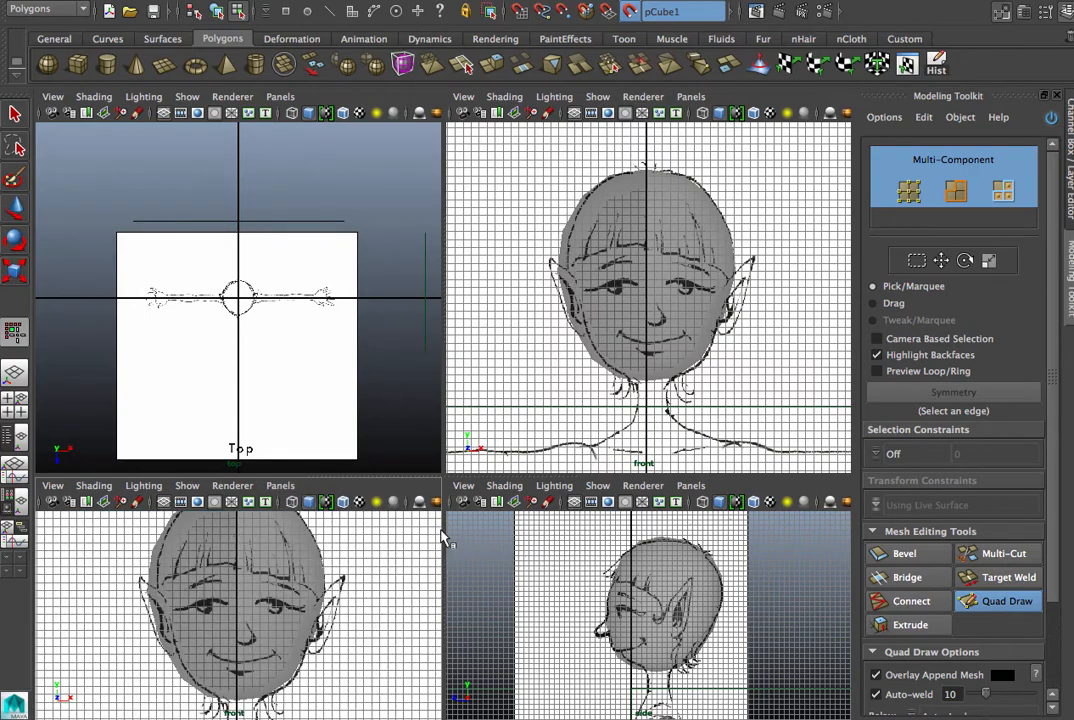
pyautogui.press('space')
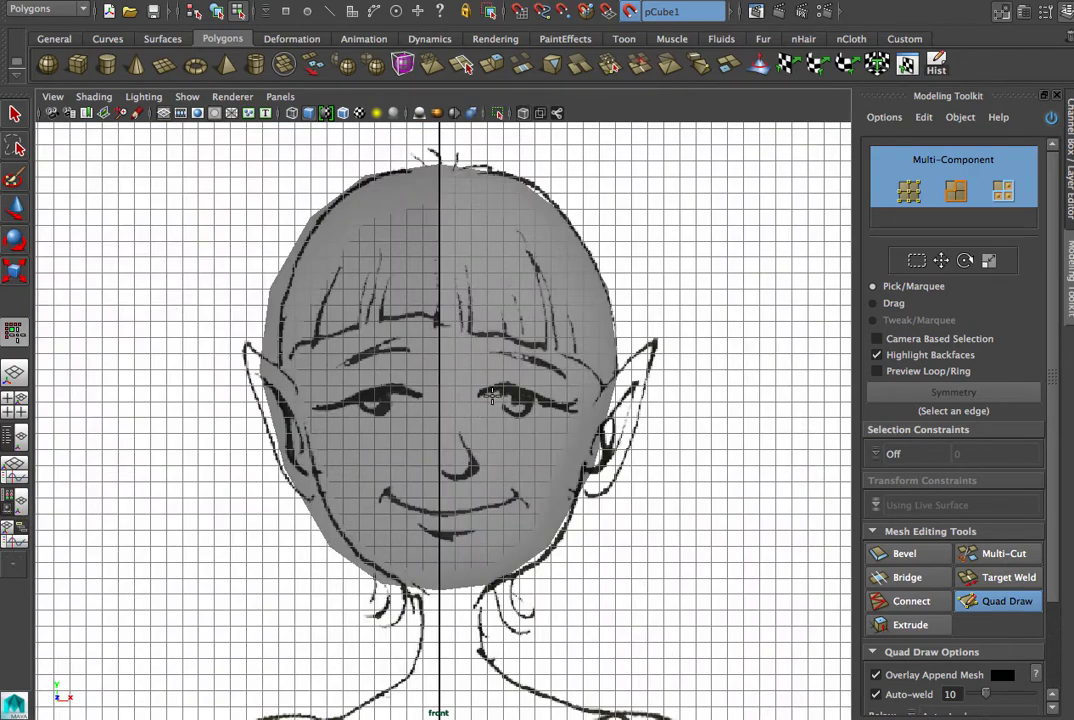
pyautogui.keyDown('alt'); pyautogui.moveTo(480, 415); pyautogui.dragTo(757, 417, button='right'); pyautogui.keyUp('alt')
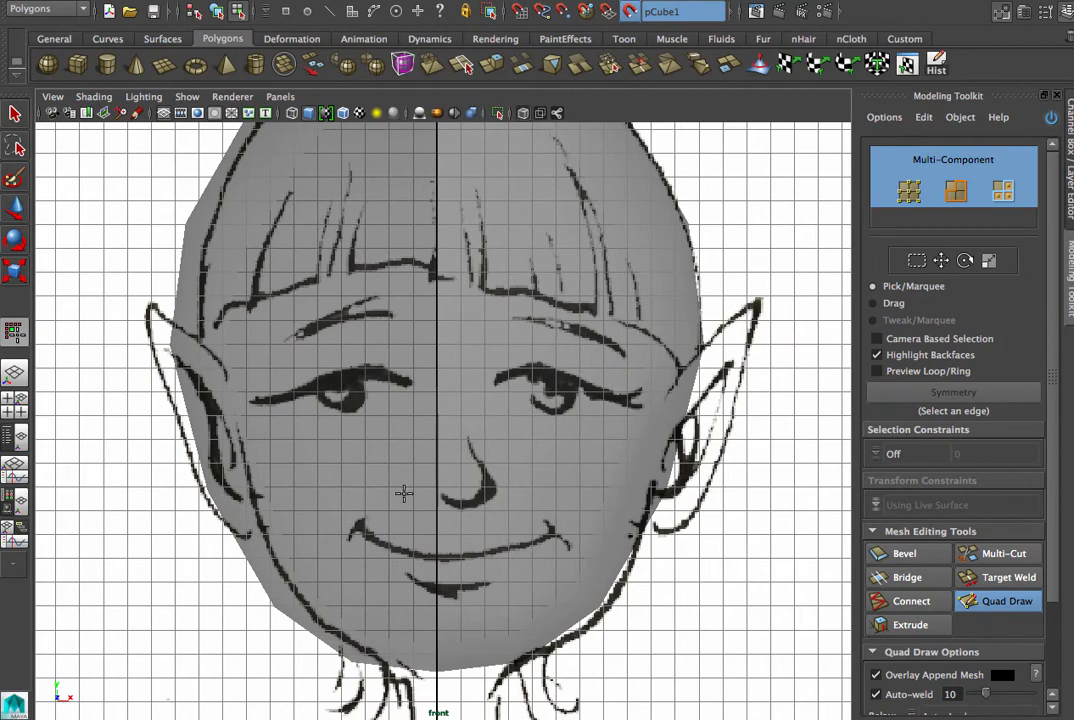
# - Graph the front camera's input and output connections in the Hypergraph and select its imagePlaneShape1 node
pyautogui.press('space')
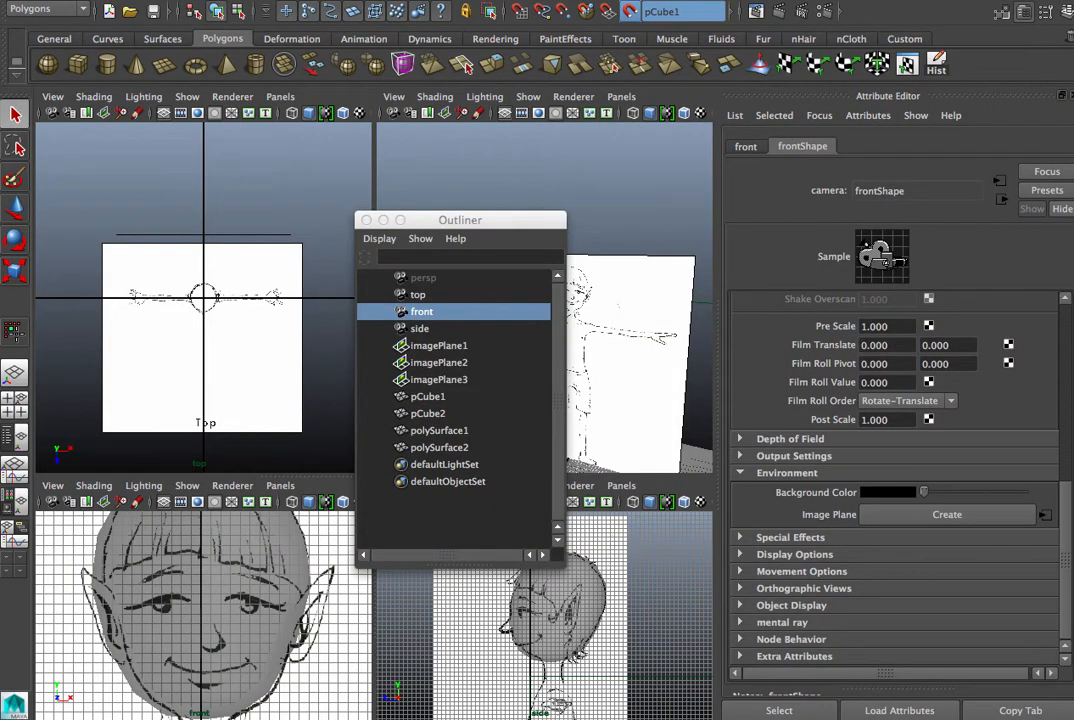
pyautogui.moveTo(310, 97); pyautogui.dragTo(271, 124)
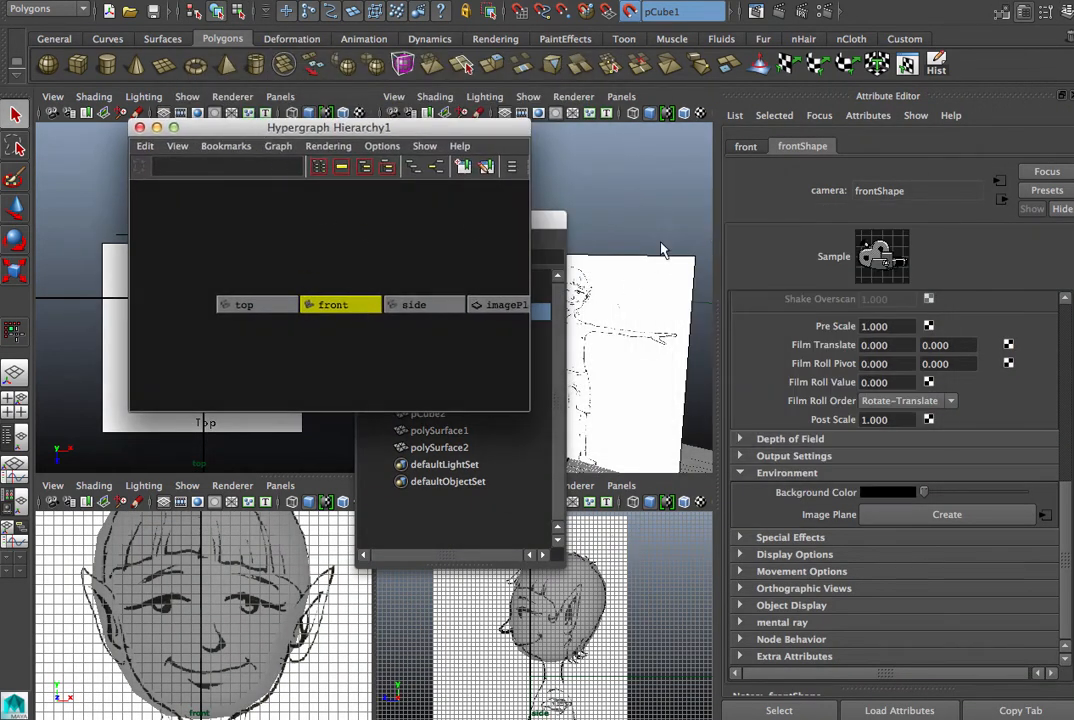
pyautogui.click(439, 169)
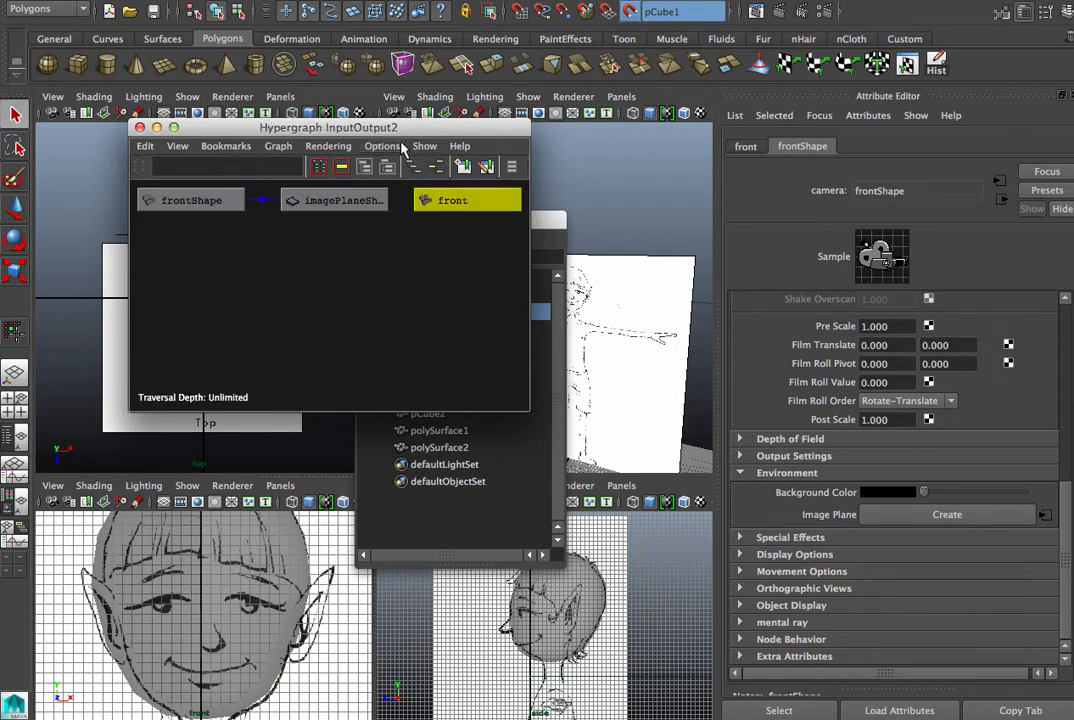
pyautogui.moveTo(285, 124); pyautogui.dragTo(254, 121)
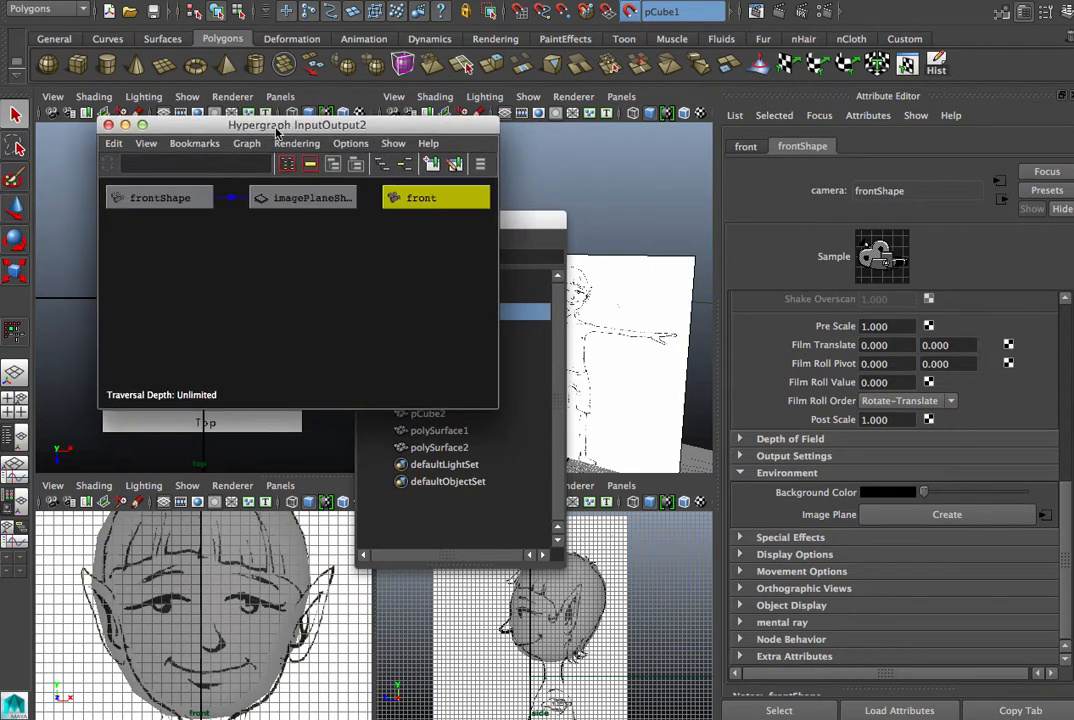
pyautogui.click(322, 200)
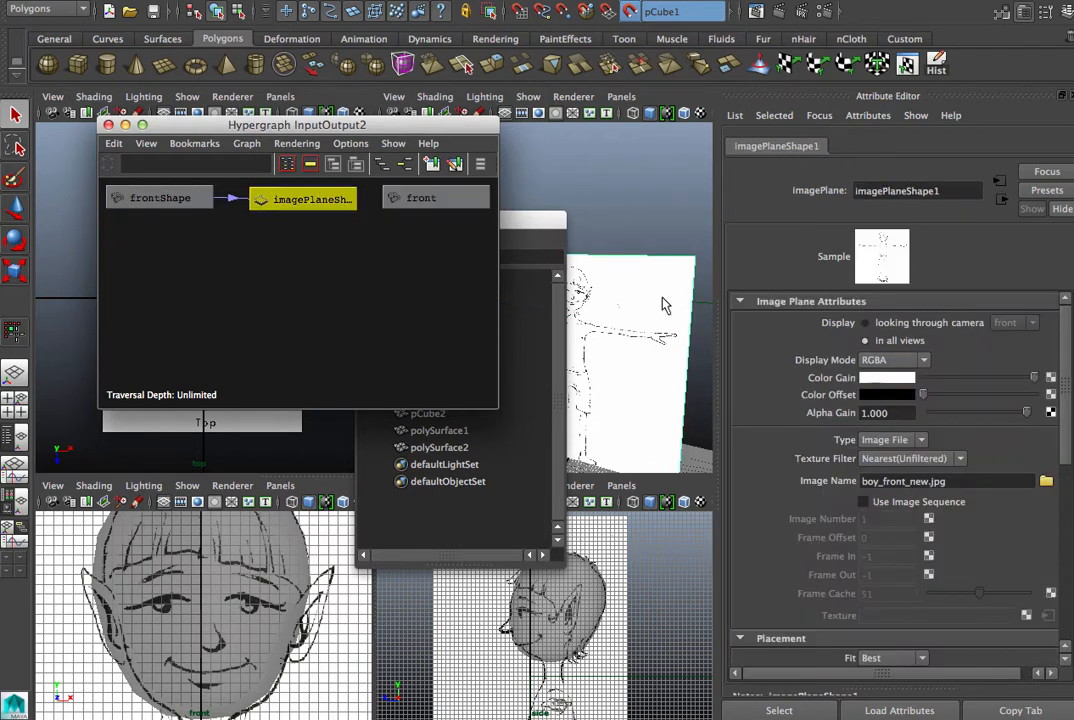
# - Close the Hypergraph and Outliner and adjust the front image plane's Image Center X to centre the face on the vertical axis
pyautogui.click(109, 125)
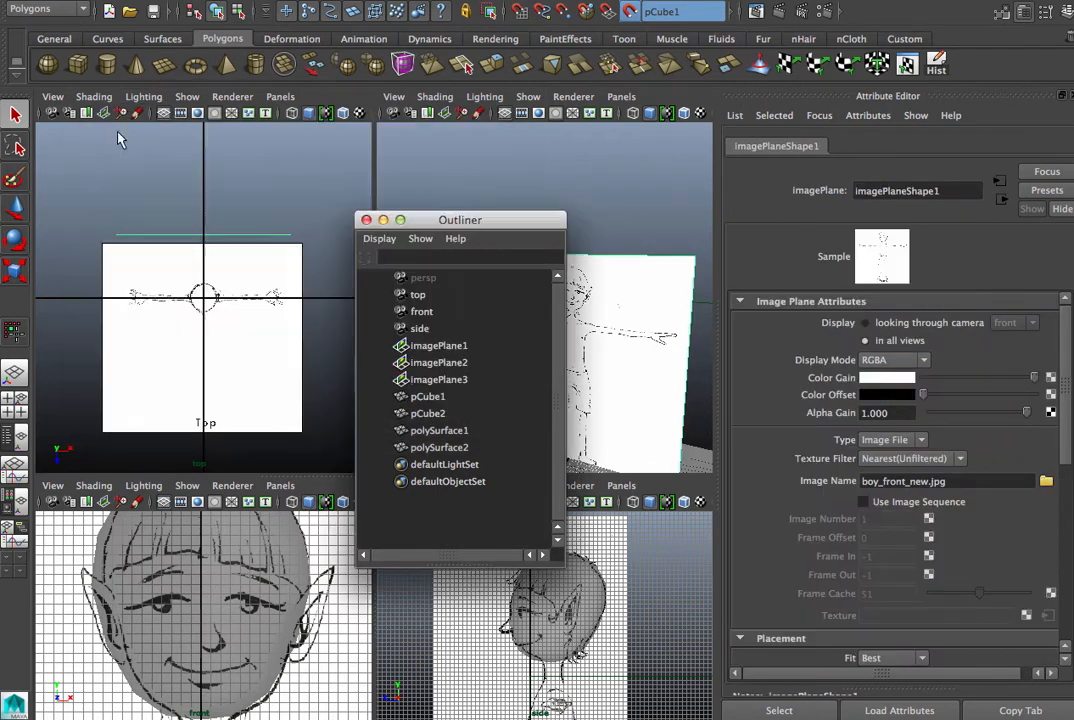
pyautogui.click(366, 219)
pyautogui.hotkey('ctrl', 'a')
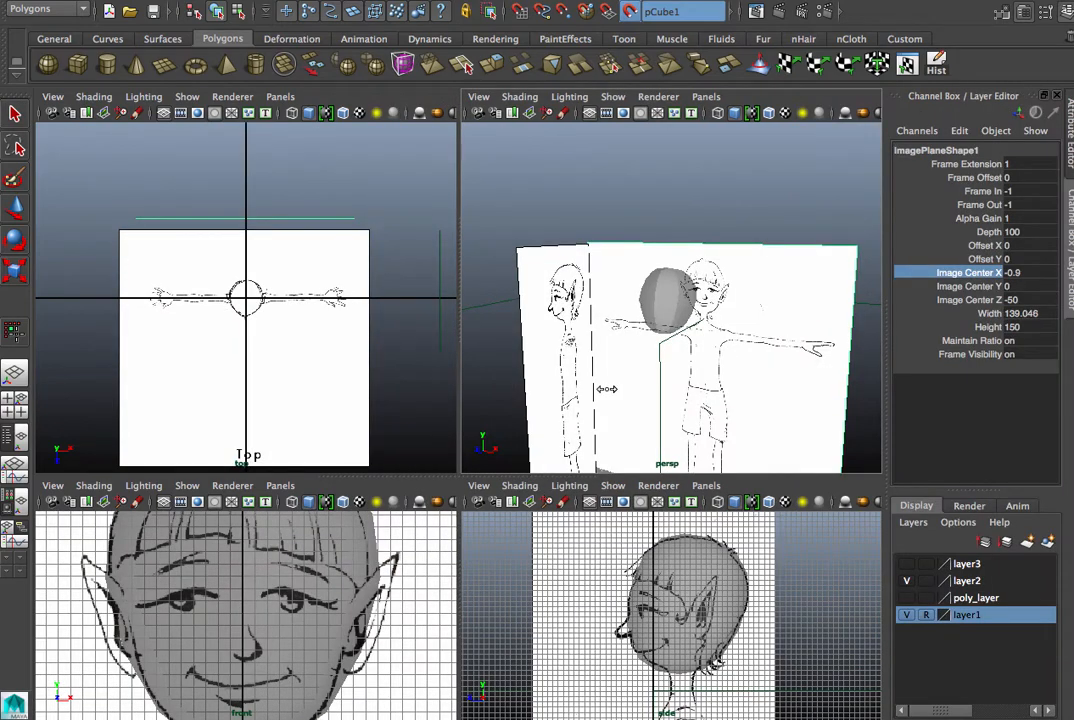
pyautogui.moveTo(606, 388); pyautogui.dragTo(607, 387, button='middle')
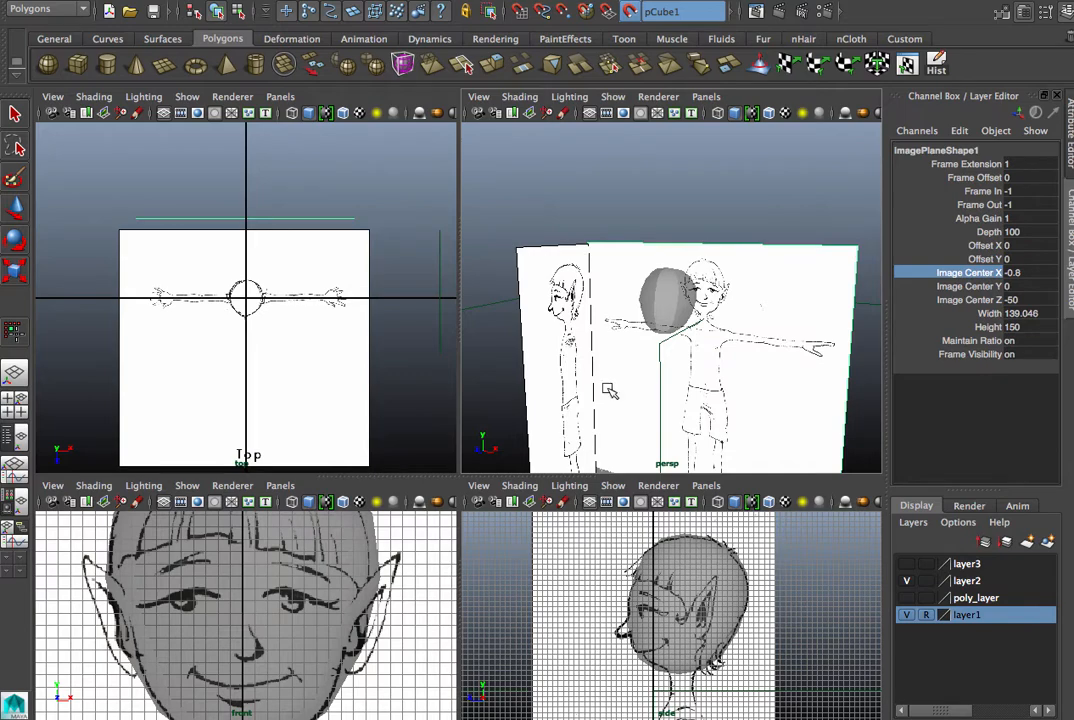
pyautogui.press('space')
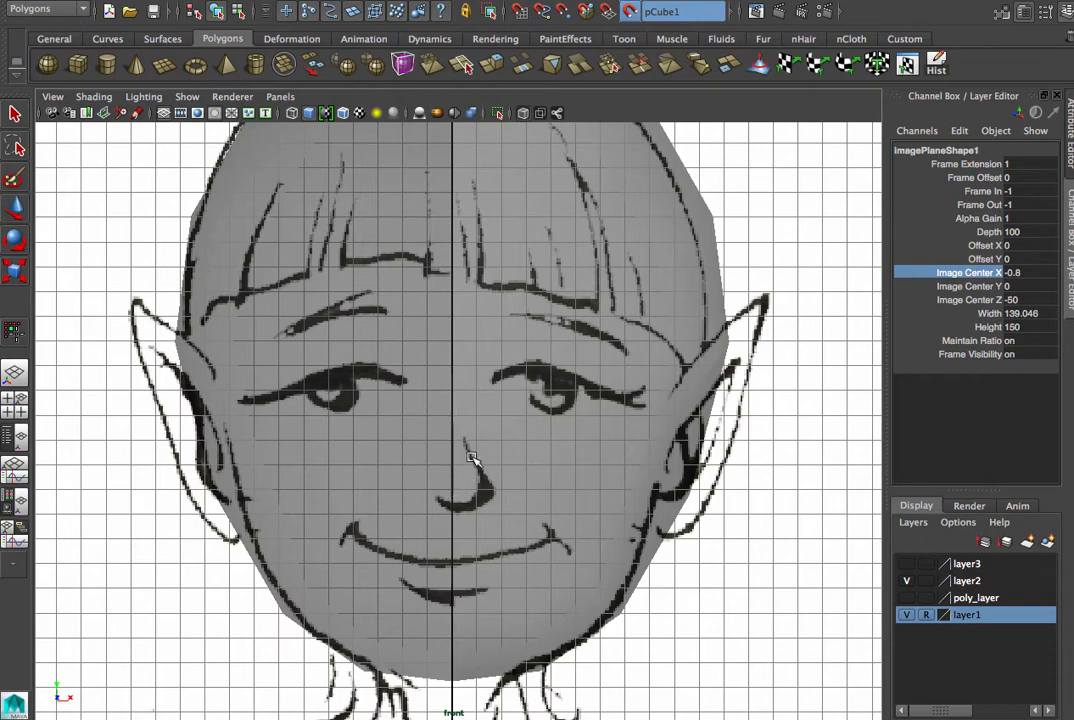
pyautogui.moveTo(482, 484); pyautogui.dragTo(480, 479, button='middle')
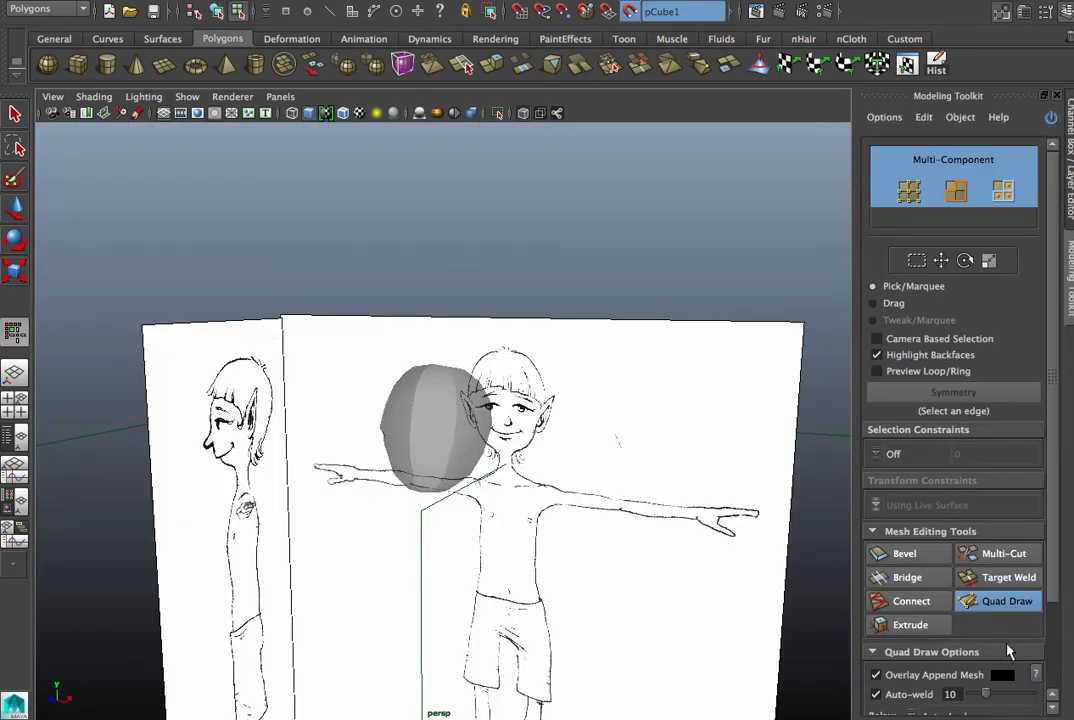
# - Place Quad Draw dots along the upper and lower lids of the character's left eye in the front view
pyautogui.press('space')
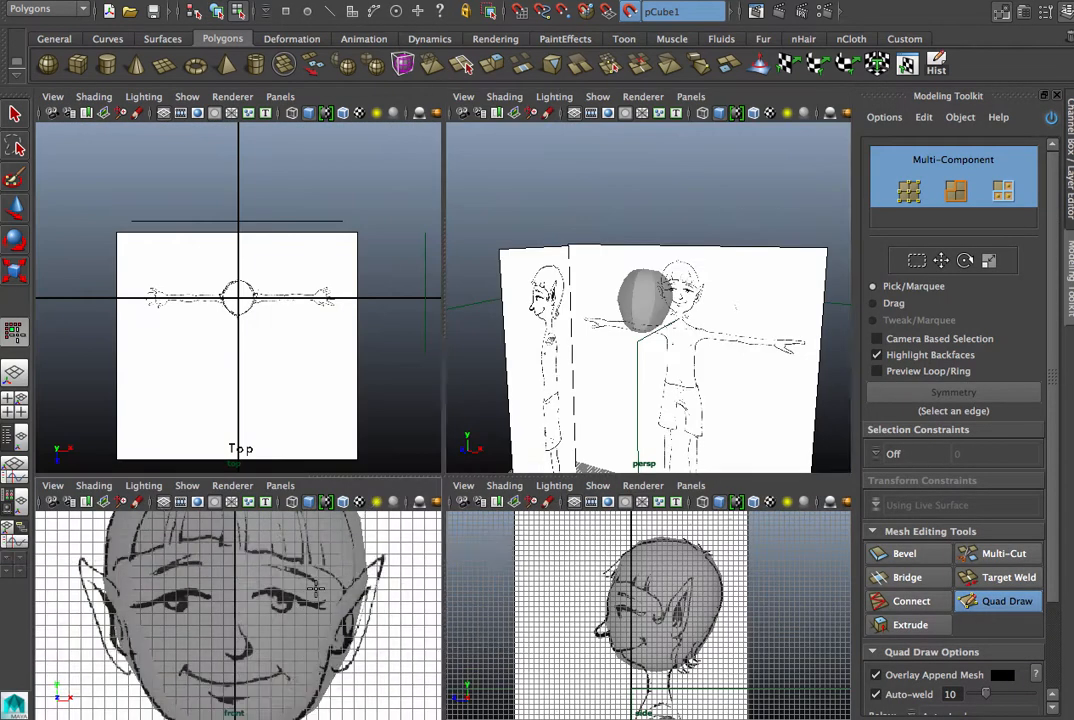
pyautogui.press('space')
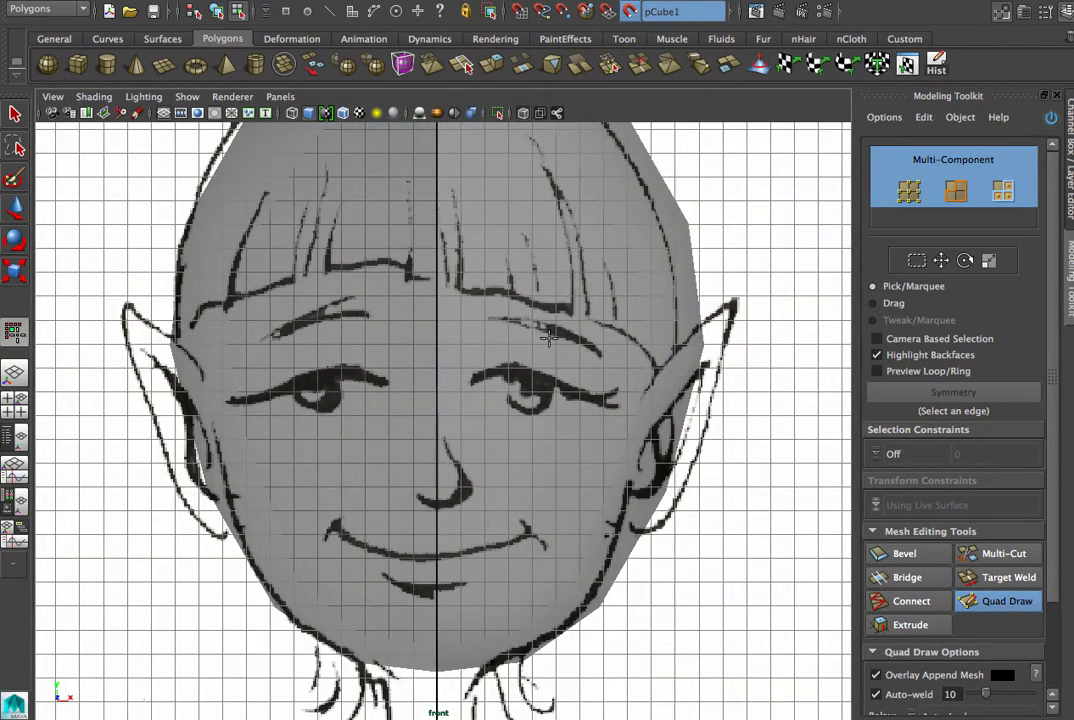
pyautogui.click(509, 377)
pyautogui.keyDown('alt'); pyautogui.moveTo(444, 405); pyautogui.dragTo(400, 479, button='middle'); pyautogui.keyUp('alt')
pyautogui.keyDown('alt'); pyautogui.moveTo(392, 484); pyautogui.dragTo(704, 494, button='right'); pyautogui.keyUp('alt')
pyautogui.keyDown('alt'); pyautogui.moveTo(520, 479); pyautogui.dragTo(495, 436, button='middle'); pyautogui.keyUp('alt')
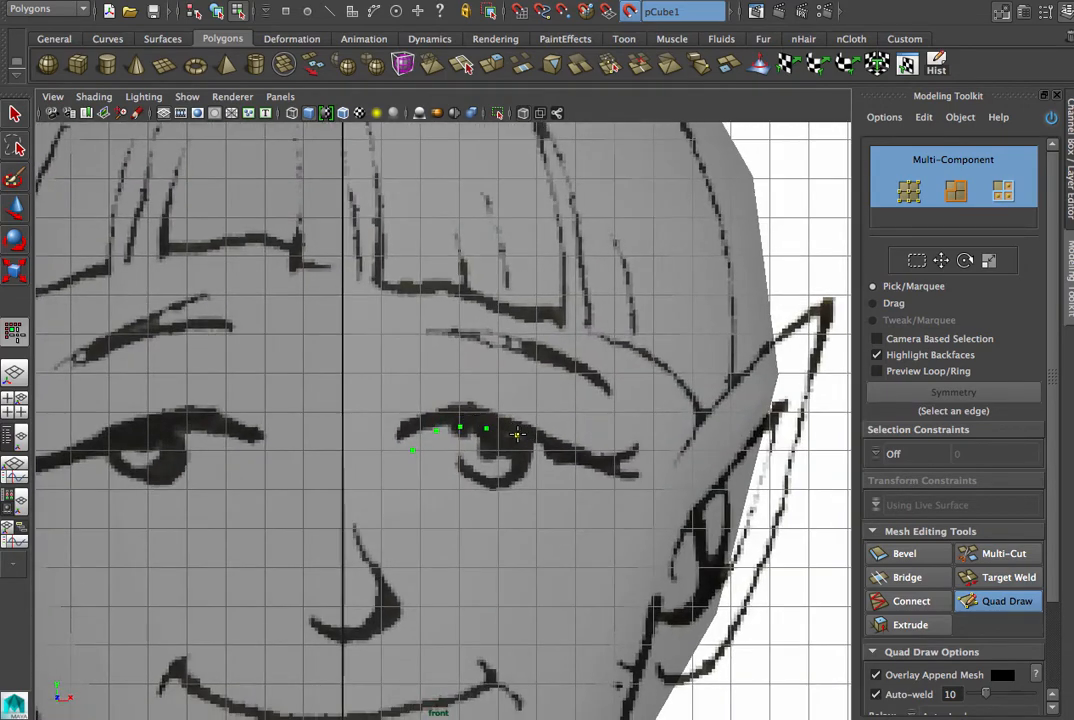
pyautogui.click(611, 468)
pyautogui.click(610, 481)
pyautogui.click(581, 489)
pyautogui.click(530, 491)
pyautogui.click(516, 491)
# - Place a second ring of Quad Draw dots just outside the eye opening, above and below the lids
pyautogui.click(465, 399)
pyautogui.click(492, 403)
pyautogui.click(521, 408)
pyautogui.click(556, 413)
pyautogui.click(611, 508)
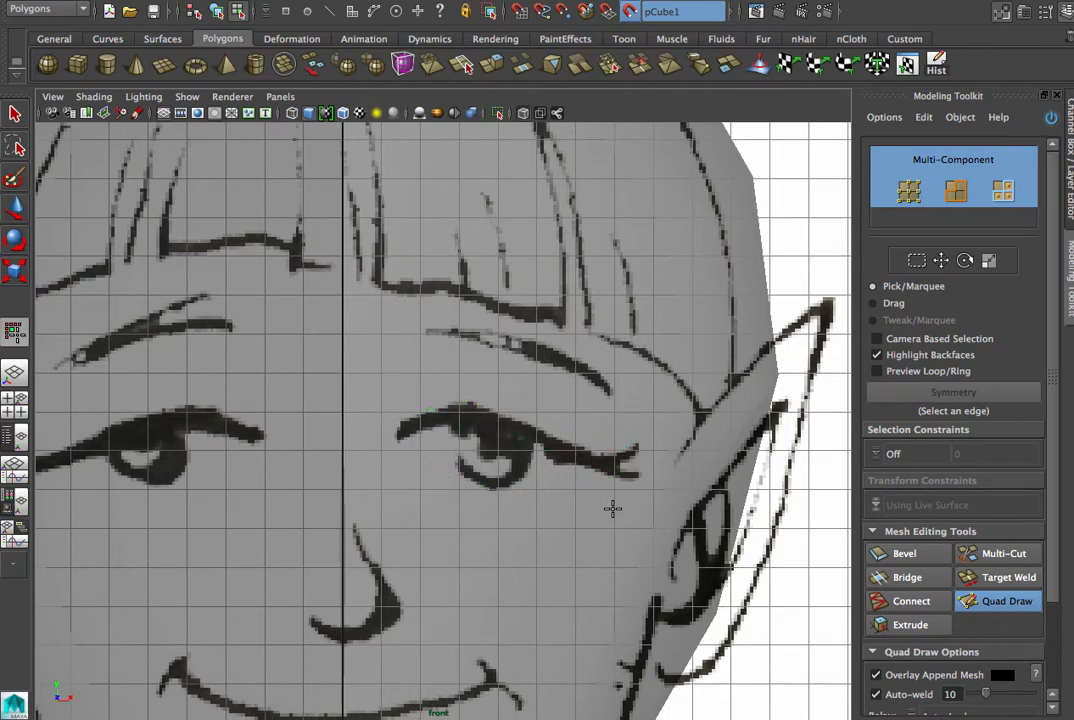
pyautogui.click(549, 517)
pyautogui.click(511, 519)
pyautogui.click(471, 515)
pyautogui.click(438, 501)
pyautogui.click(416, 483)
# - Place a third, outer ring of Quad Draw dots around the character's left eye
pyautogui.click(468, 378)
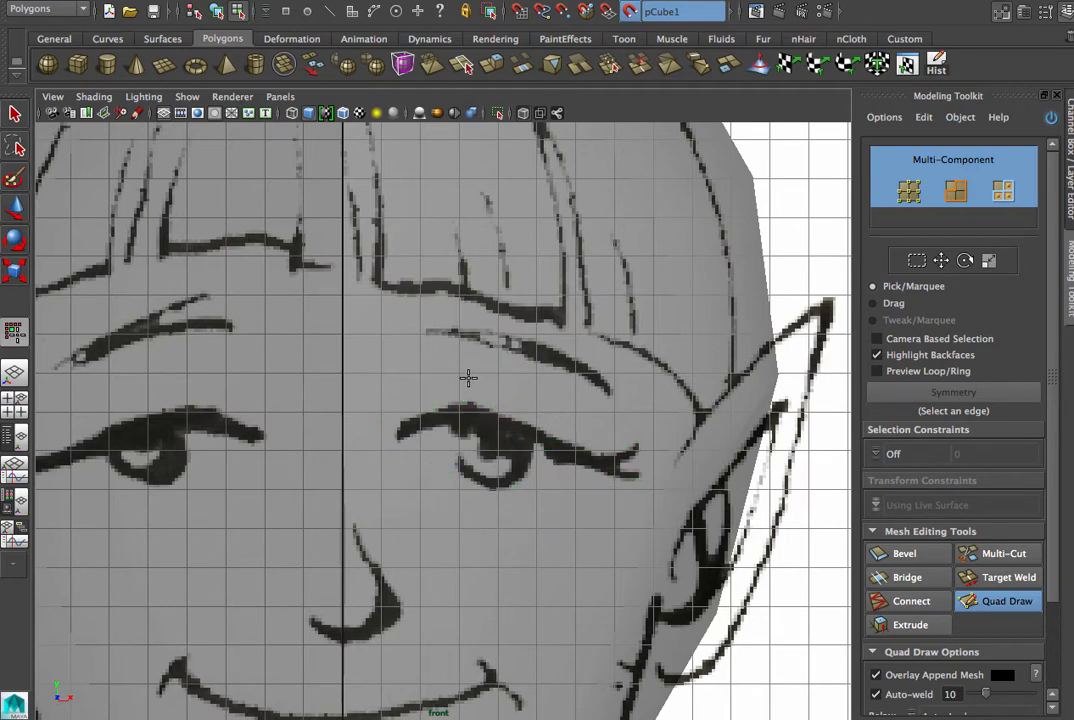
pyautogui.click(535, 380)
pyautogui.click(634, 427)
pyautogui.click(658, 475)
pyautogui.click(583, 545)
pyautogui.click(549, 546)
pyautogui.click(510, 549)
pyautogui.click(464, 543)
pyautogui.click(426, 528)
pyautogui.click(400, 511)
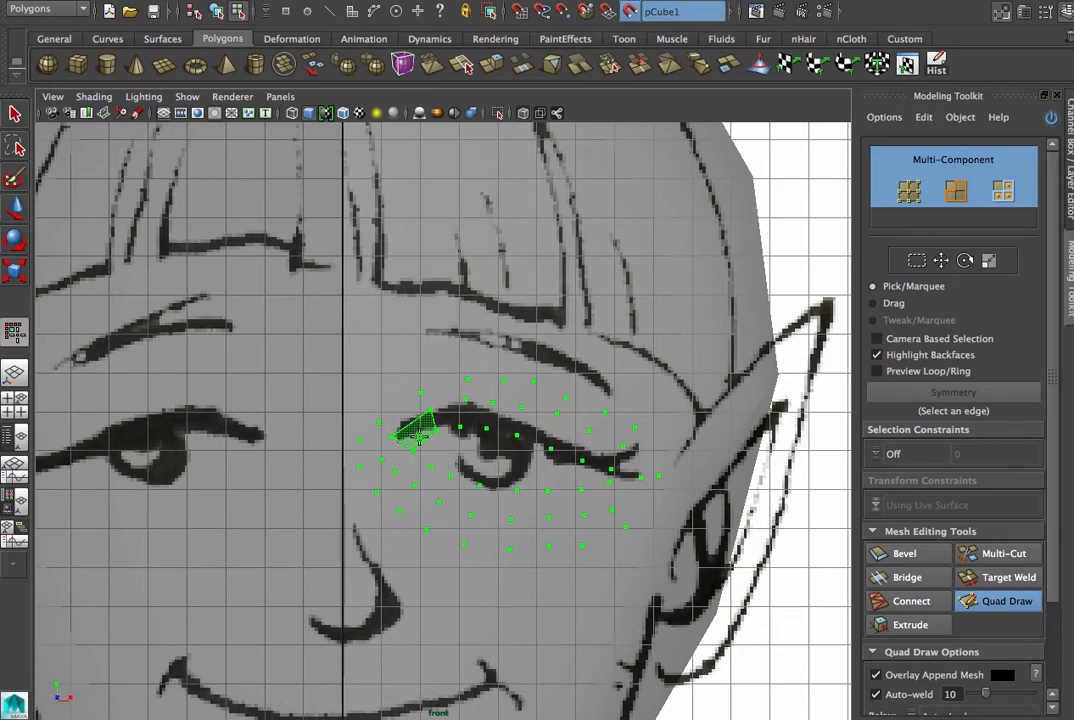
# - Fill quads between the two inner dot rings along the upper eyelid, from the inner to the outer eye corner
pyautogui.keyDown('shift'); pyautogui.click(399, 453); pyautogui.keyUp('shift')
pyautogui.keyDown('shift'); pyautogui.click(423, 426); pyautogui.keyUp('shift')
pyautogui.moveTo(423, 426)
pyautogui.mouseDown()
pyautogui.moveTo(479, 419)
pyautogui.moveTo(570, 431)
pyautogui.moveTo(634, 467)
pyautogui.mouseUp()
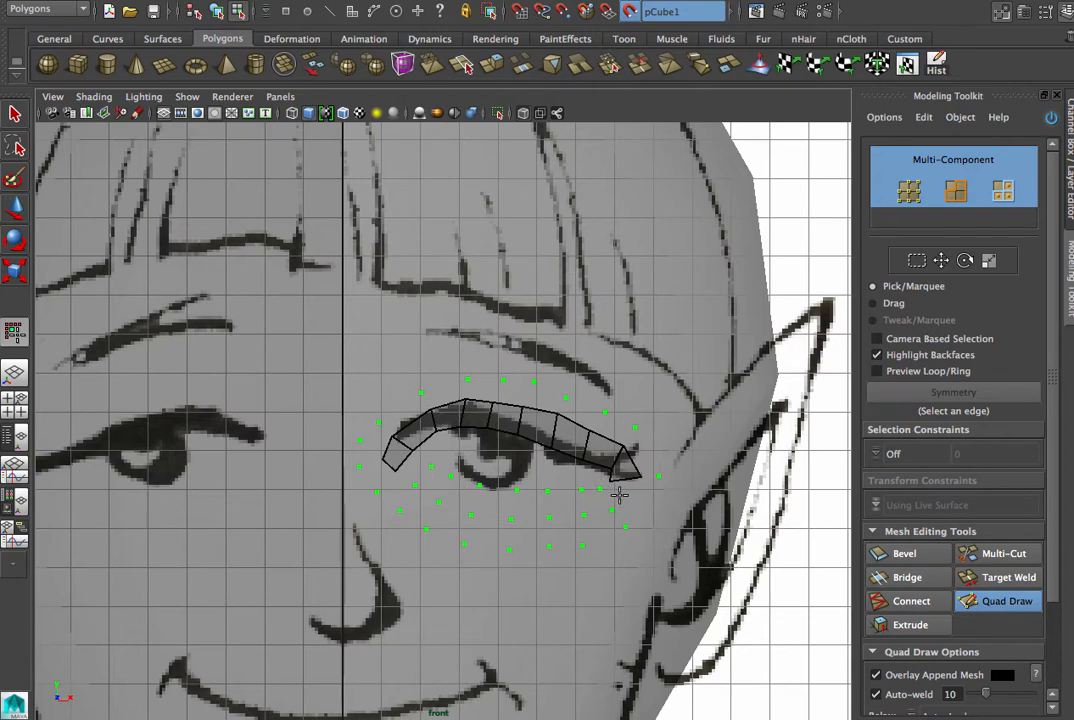
# - Fill quads between the two inner dot rings along the lower eyelid, from the outer corner toward the inner corner
pyautogui.keyDown('shift'); pyautogui.click(618, 490); pyautogui.keyUp('shift')
pyautogui.keyDown('shift'); pyautogui.click(590, 500); pyautogui.keyUp('shift')
pyautogui.scroll(5, 590, 500)
pyautogui.keyDown('shift'); pyautogui.click(673, 556); pyautogui.keyUp('shift')
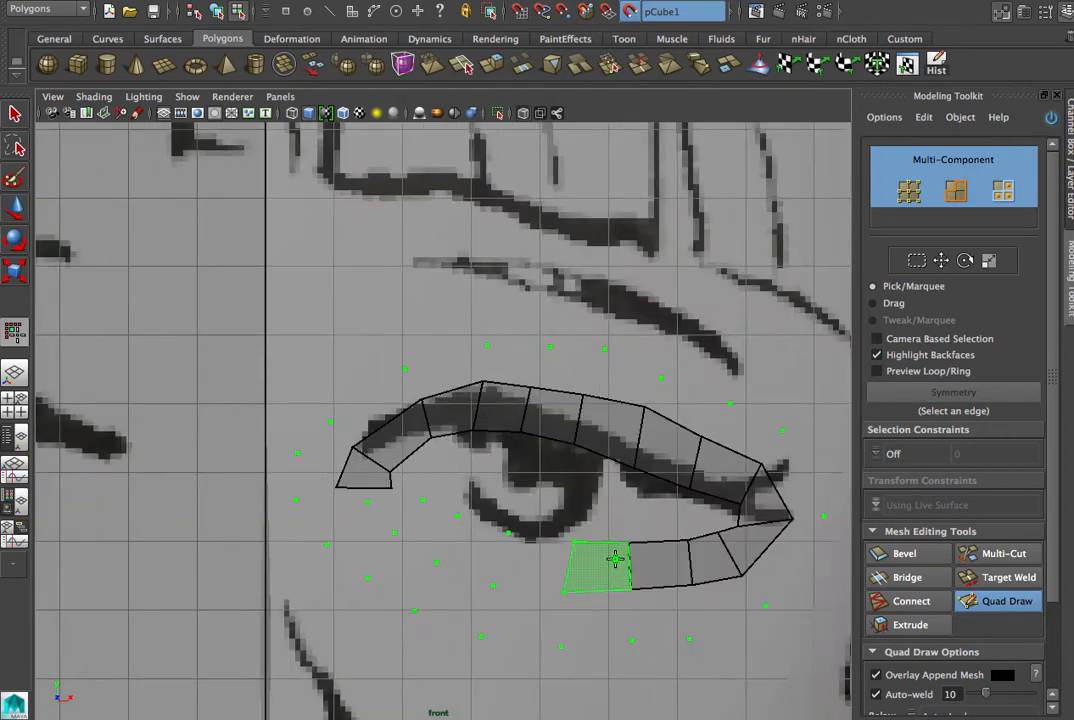
pyautogui.keyDown('shift'); pyautogui.click(615, 560); pyautogui.keyUp('shift')
pyautogui.keyDown('shift'); pyautogui.click(523, 558); pyautogui.keyUp('shift')
pyautogui.keyDown('shift'); pyautogui.click(472, 557); pyautogui.keyUp('shift')
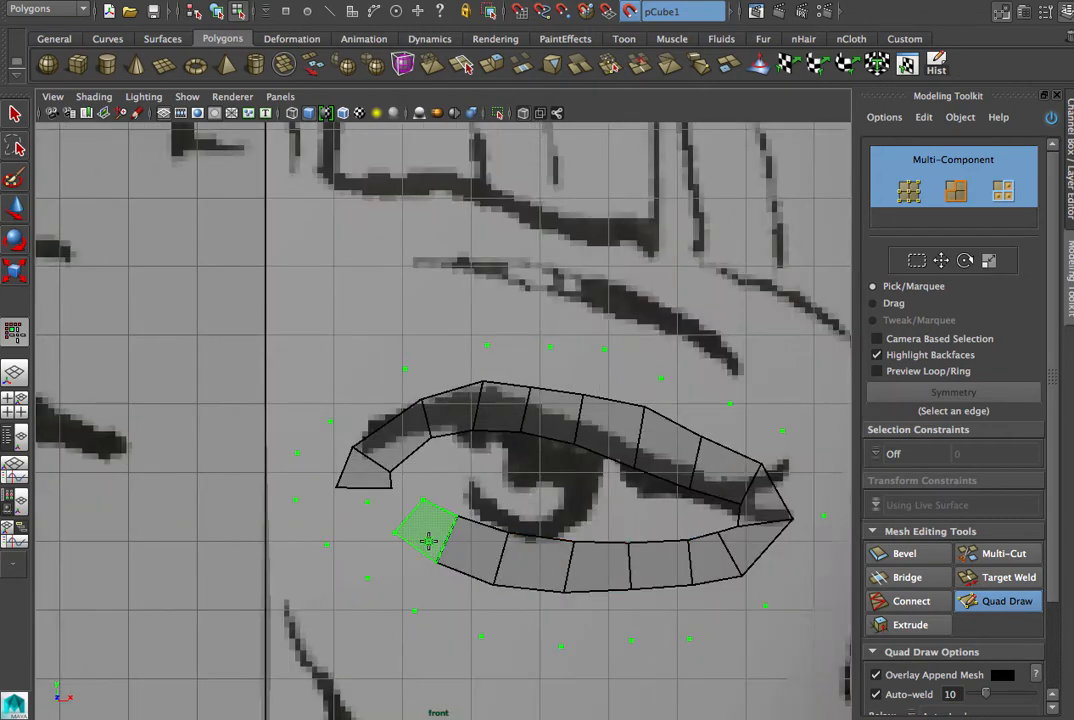
pyautogui.keyDown('shift'); pyautogui.click(428, 540); pyautogui.keyUp('shift')
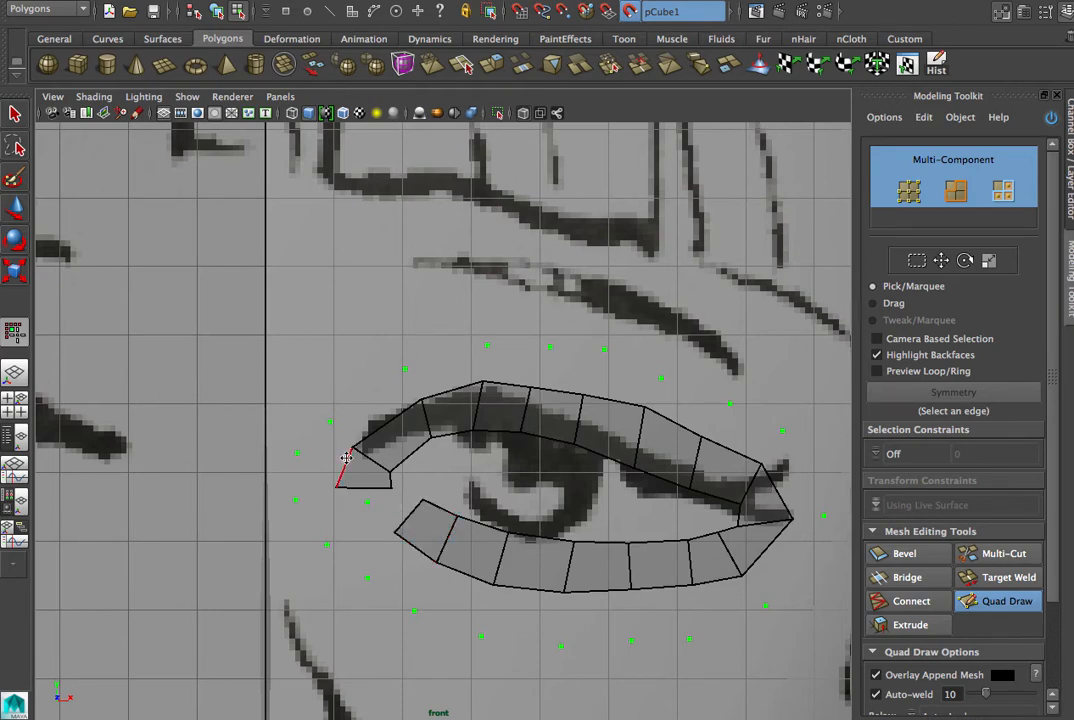
# - Close the eyelid ring with quads at the inner eye corner and reposition its vertices into a smooth curve
pyautogui.moveTo(392, 487); pyautogui.dragTo(395, 478)
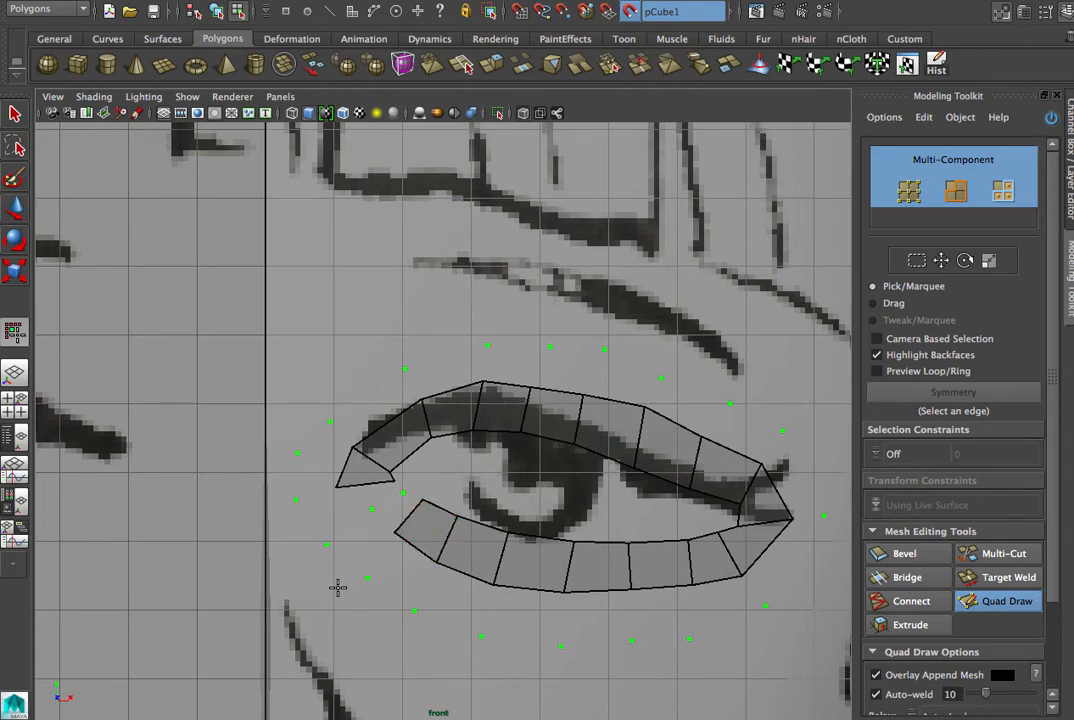
pyautogui.keyDown('shift'); pyautogui.click(396, 510); pyautogui.keyUp('shift')
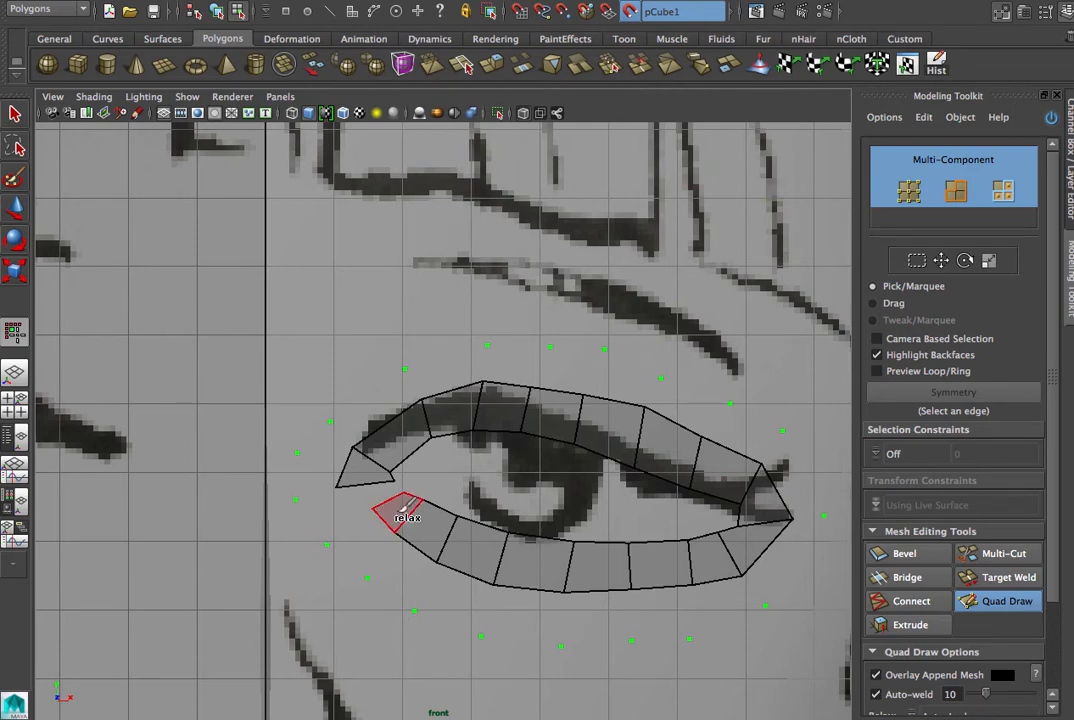
pyautogui.keyDown('shift'); pyautogui.click(376, 496); pyautogui.keyUp('shift')
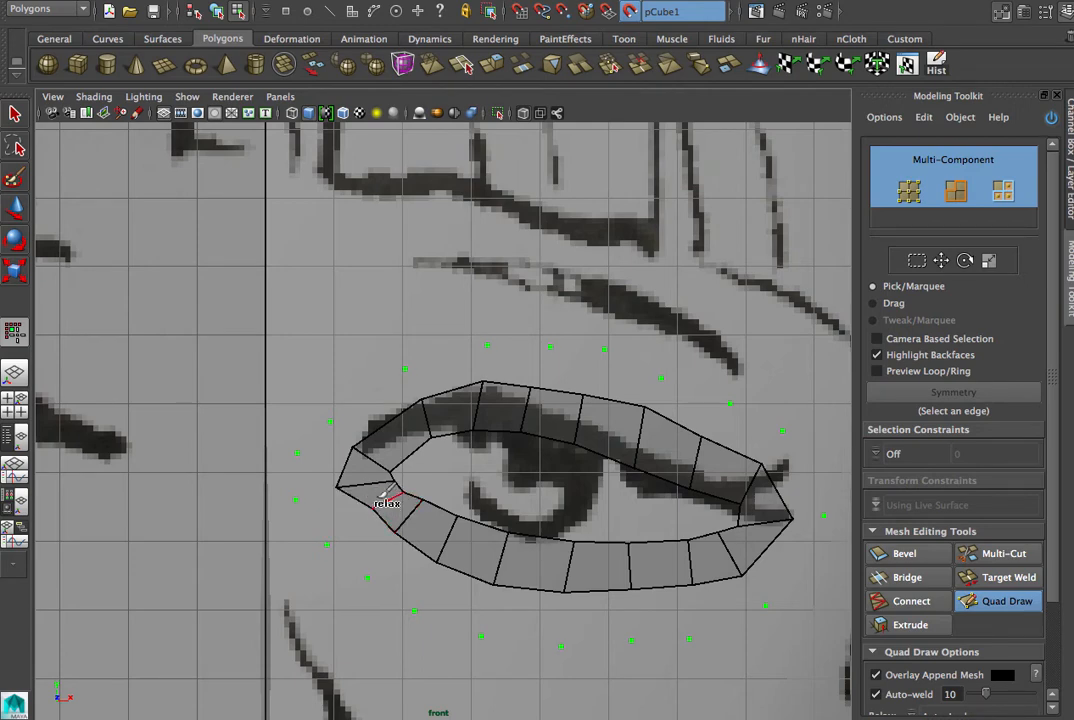
pyautogui.moveTo(374, 508); pyautogui.dragTo(386, 548)
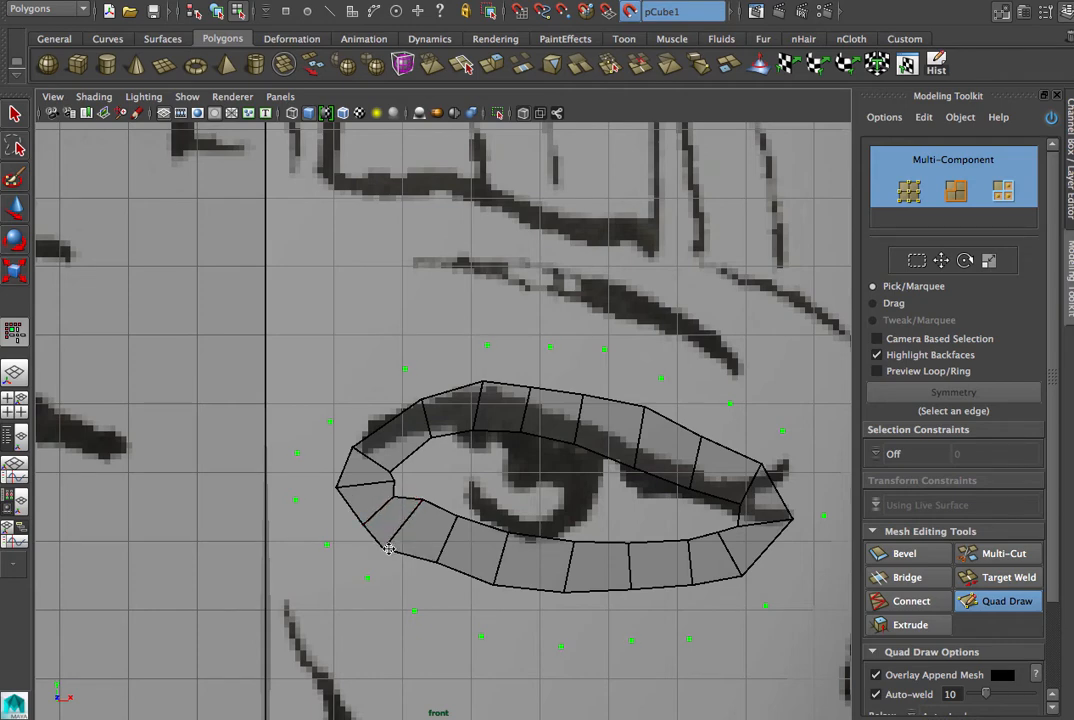
pyautogui.moveTo(423, 500); pyautogui.dragTo(401, 467)
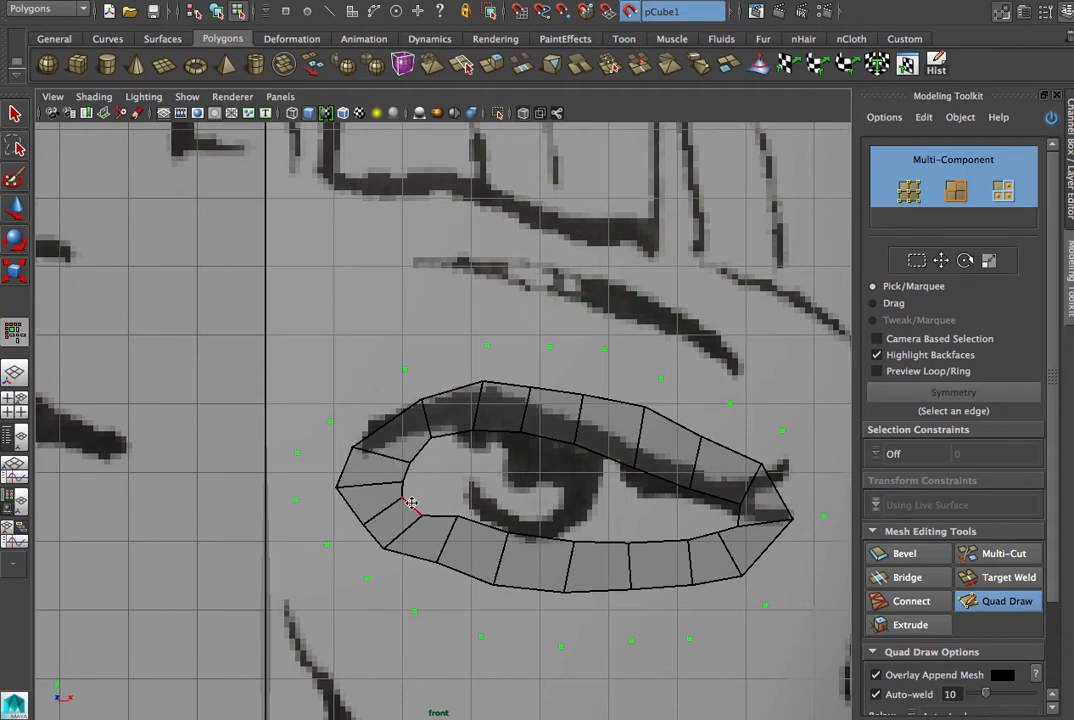
pyautogui.moveTo(425, 517); pyautogui.dragTo(427, 506)
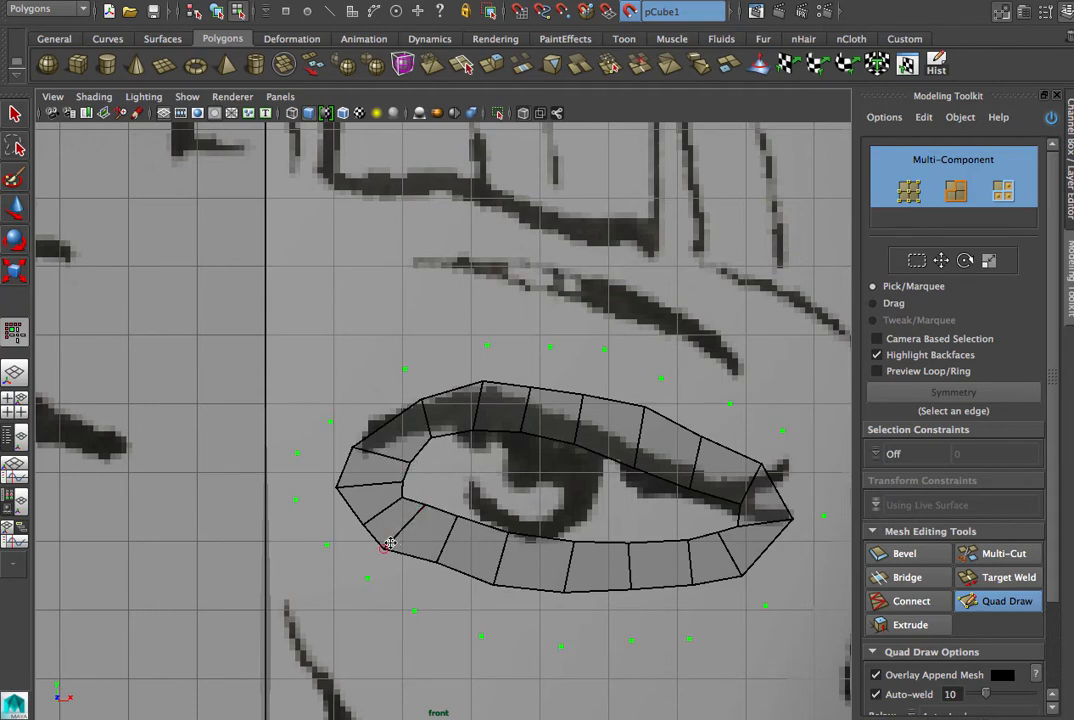
pyautogui.moveTo(384, 549); pyautogui.dragTo(400, 541)
# - Fill the outer ring of quads above the eye, from the inner side around to the outer corner
pyautogui.keyDown('shift'); pyautogui.click(365, 412); pyautogui.keyUp('shift')
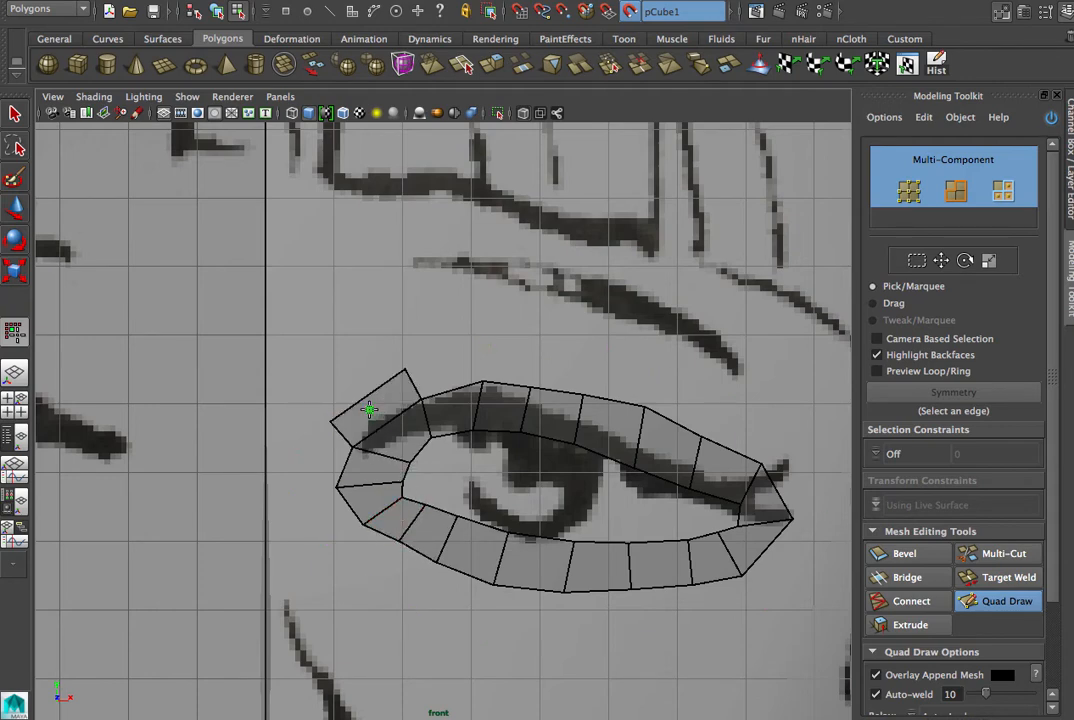
pyautogui.keyDown('shift'); pyautogui.click(447, 378); pyautogui.keyUp('shift')
pyautogui.keyDown('shift'); pyautogui.click(519, 366); pyautogui.keyUp('shift')
pyautogui.keyDown('shift'); pyautogui.click(574, 369); pyautogui.keyUp('shift')
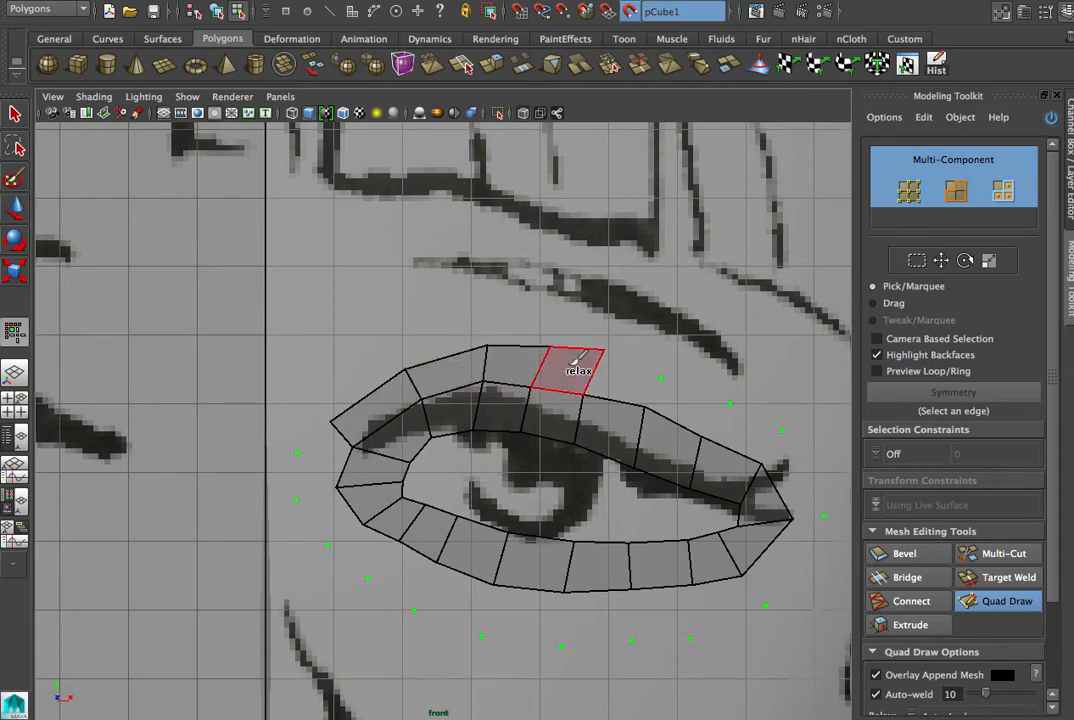
pyautogui.keyDown('shift'); pyautogui.click(626, 376); pyautogui.keyUp('shift')
pyautogui.keyDown('shift'); pyautogui.click(685, 397); pyautogui.keyUp('shift')
pyautogui.keyDown('shift'); pyautogui.click(755, 427); pyautogui.keyUp('shift')
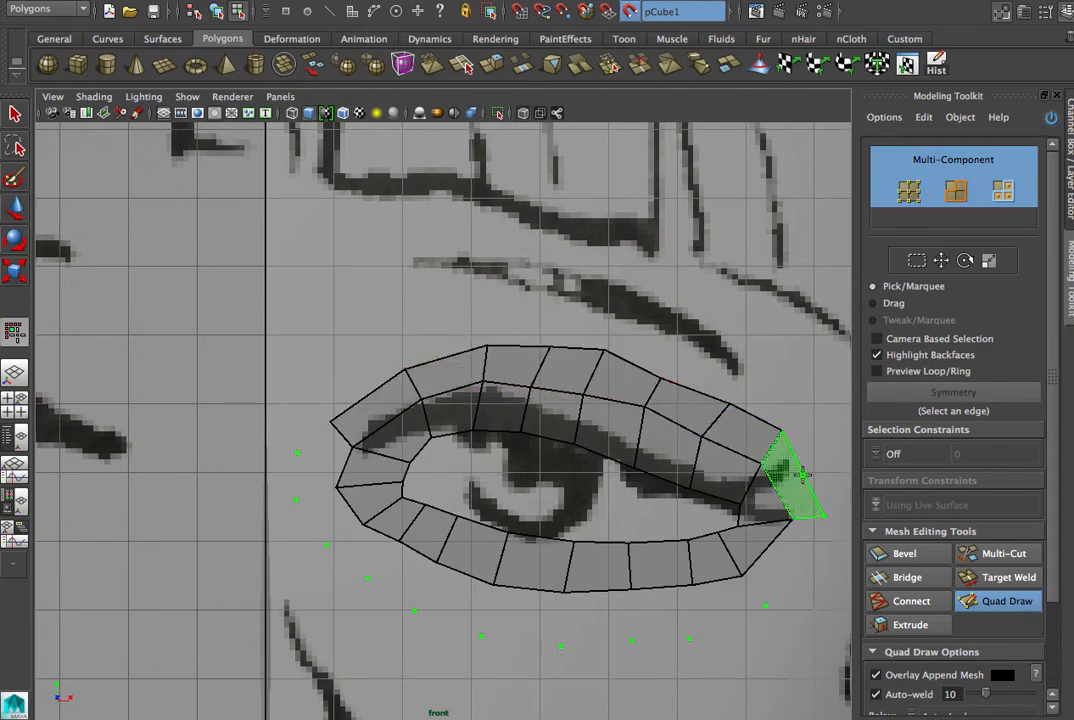
pyautogui.keyDown('shift'); pyautogui.click(800, 475); pyautogui.keyUp('shift')
# - Fill the outer ring of quads below the eye and around the inner corner to close the loop
pyautogui.keyDown('shift'); pyautogui.click(768, 588); pyautogui.keyUp('shift')
pyautogui.keyDown('shift'); pyautogui.click(719, 605); pyautogui.keyUp('shift')
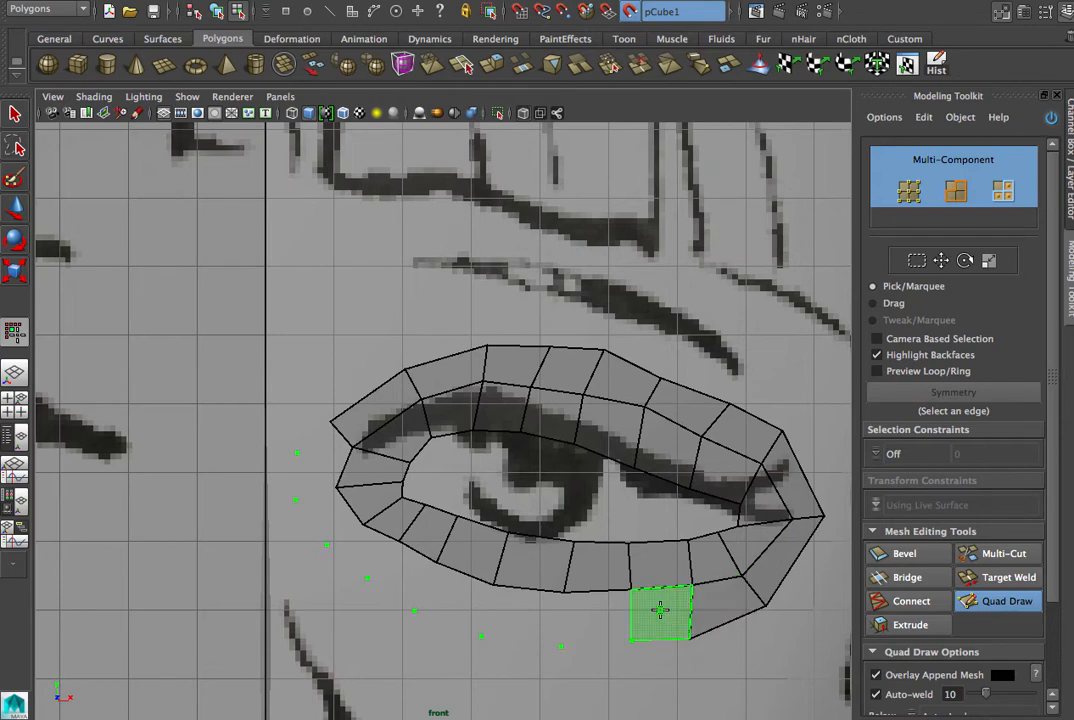
pyautogui.keyDown('shift'); pyautogui.click(666, 612); pyautogui.keyUp('shift')
pyautogui.keyDown('shift'); pyautogui.click(600, 620); pyautogui.keyUp('shift')
pyautogui.keyDown('shift'); pyautogui.click(525, 618); pyautogui.keyUp('shift')
pyautogui.keyDown('shift'); pyautogui.click(440, 610); pyautogui.keyUp('shift')
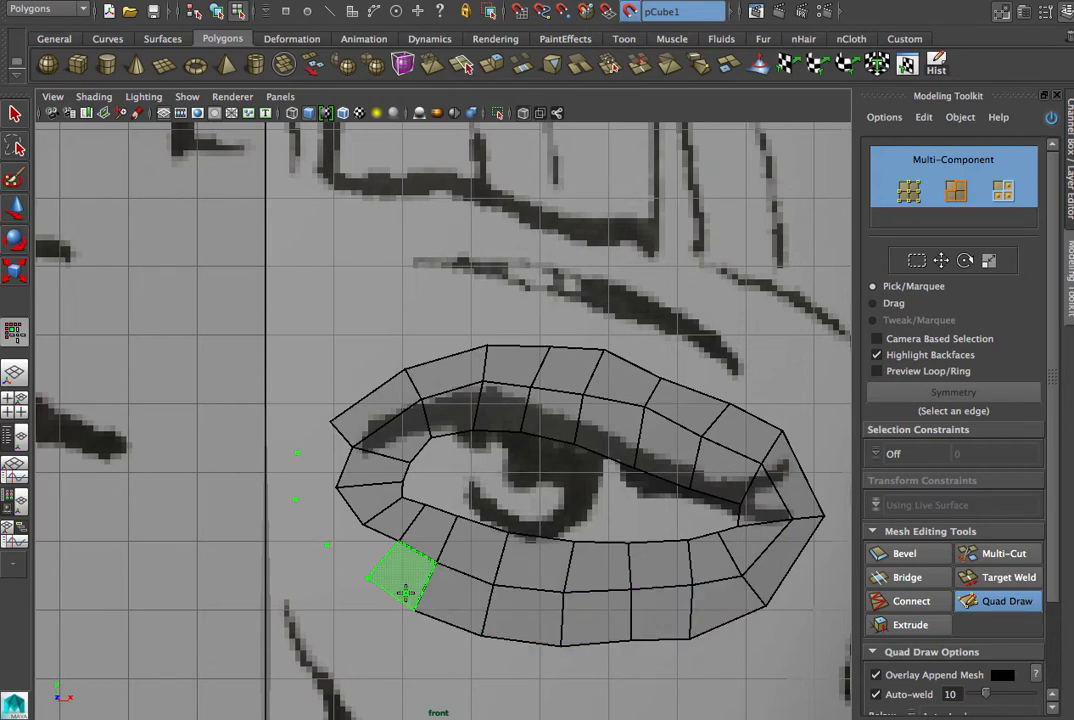
pyautogui.keyDown('shift'); pyautogui.click(405, 590); pyautogui.keyUp('shift')
pyautogui.keyDown('shift'); pyautogui.click(352, 545); pyautogui.keyUp('shift')
pyautogui.keyDown('shift'); pyautogui.click(319, 508); pyautogui.keyUp('shift')
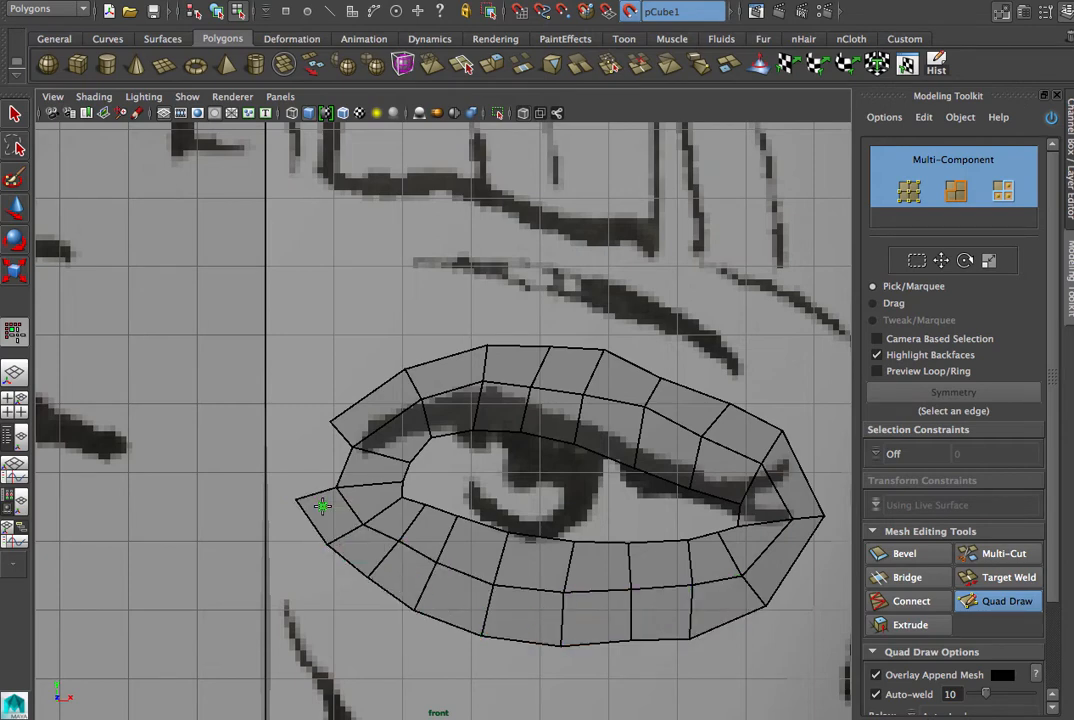
pyautogui.keyDown('shift'); pyautogui.click(308, 475); pyautogui.keyUp('shift')
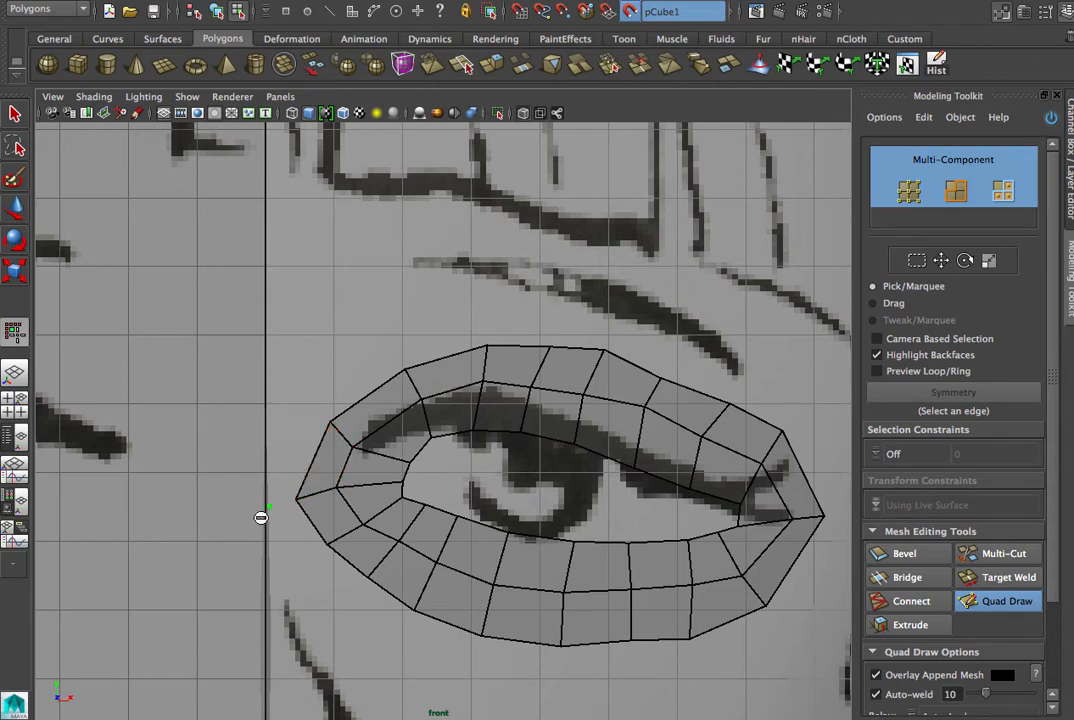
# - Place an arc of Quad Draw dots around the nose tip, from the centre line around the nostril and back
pyautogui.scroll(-3, 328, 516)
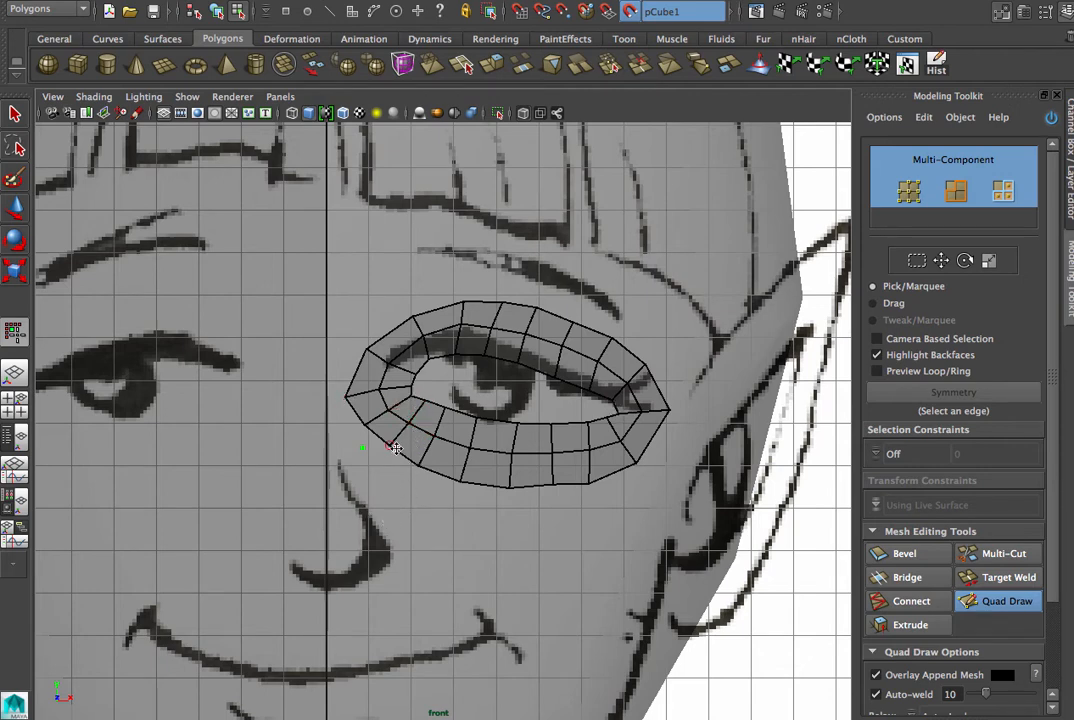
pyautogui.click(330, 526)
pyautogui.click(353, 570)
pyautogui.click(338, 574)
pyautogui.keyDown('alt'); pyautogui.moveTo(320, 517); pyautogui.dragTo(367, 407, button='middle'); pyautogui.keyUp('alt')
pyautogui.keyDown('alt'); pyautogui.moveTo(292, 431); pyautogui.dragTo(568, 451, button='right'); pyautogui.keyUp('alt')
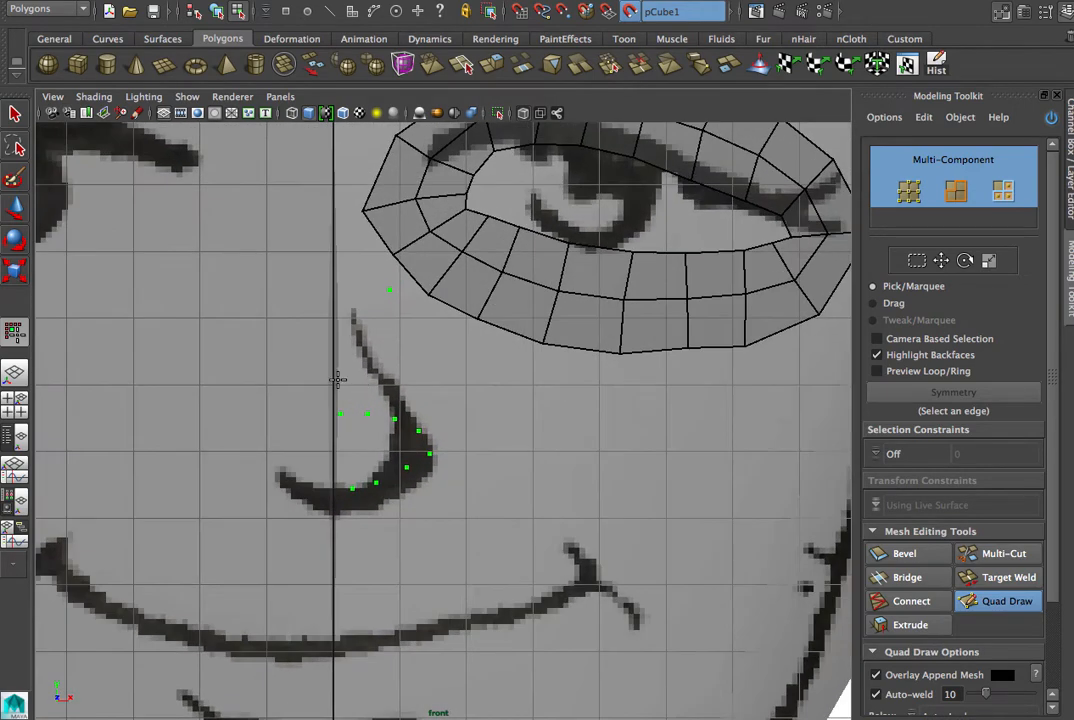
# - Place a second arc of Quad Draw dots just outside the first one around the nose tip
pyautogui.click(404, 386)
pyautogui.click(454, 450)
pyautogui.click(430, 498)
pyautogui.click(385, 516)
pyautogui.click(355, 527)
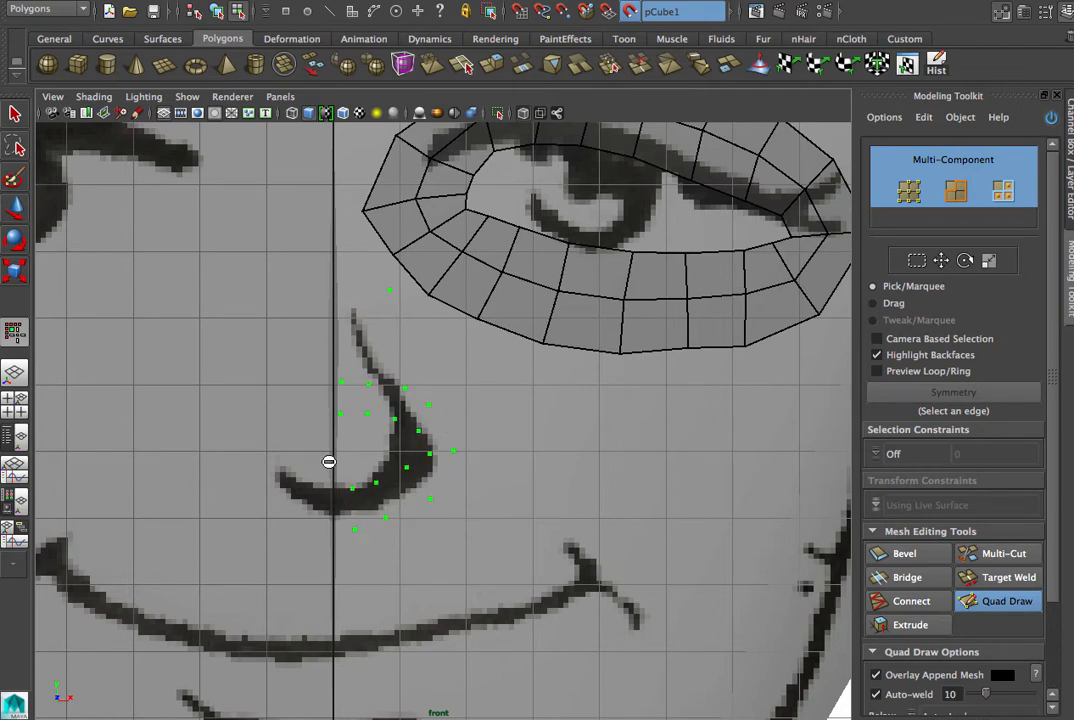
# - Fill quads between the two dot arcs around the nose tip and reposition their vertices to follow the drawn nostril
pyautogui.keyDown('shift'); pyautogui.click(355, 396); pyautogui.keyUp('shift')
pyautogui.keyDown('shift'); pyautogui.click(385, 405); pyautogui.keyUp('shift')
pyautogui.keyDown('shift'); pyautogui.click(415, 412); pyautogui.keyUp('shift')
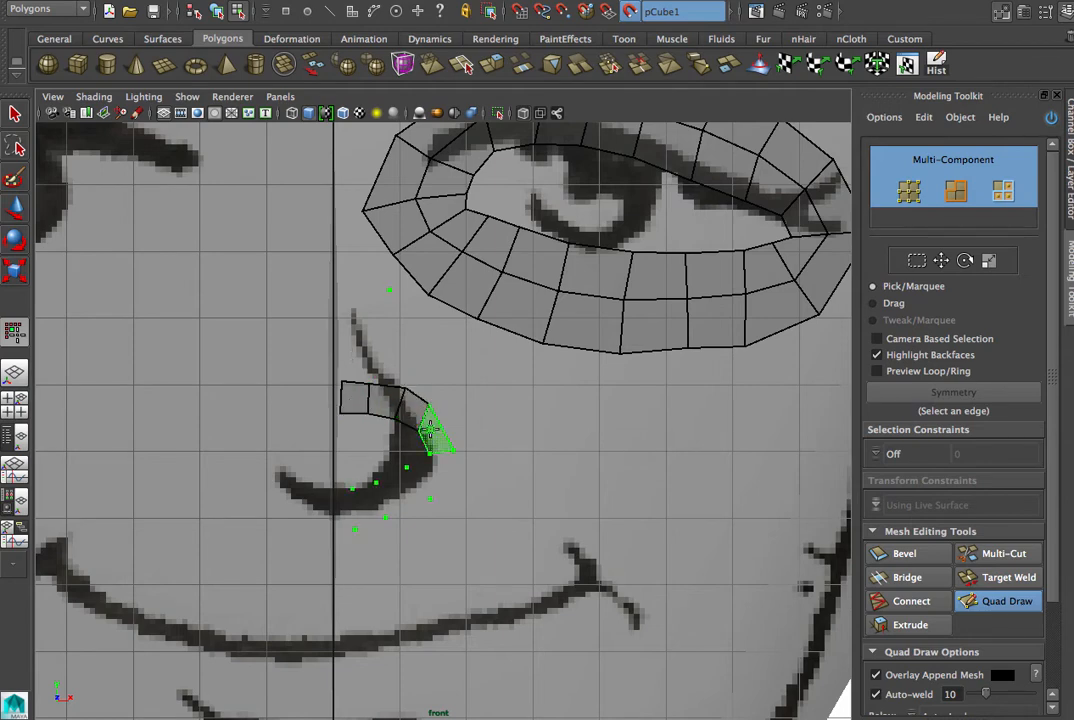
pyautogui.keyDown('shift'); pyautogui.click(437, 480); pyautogui.keyUp('shift')
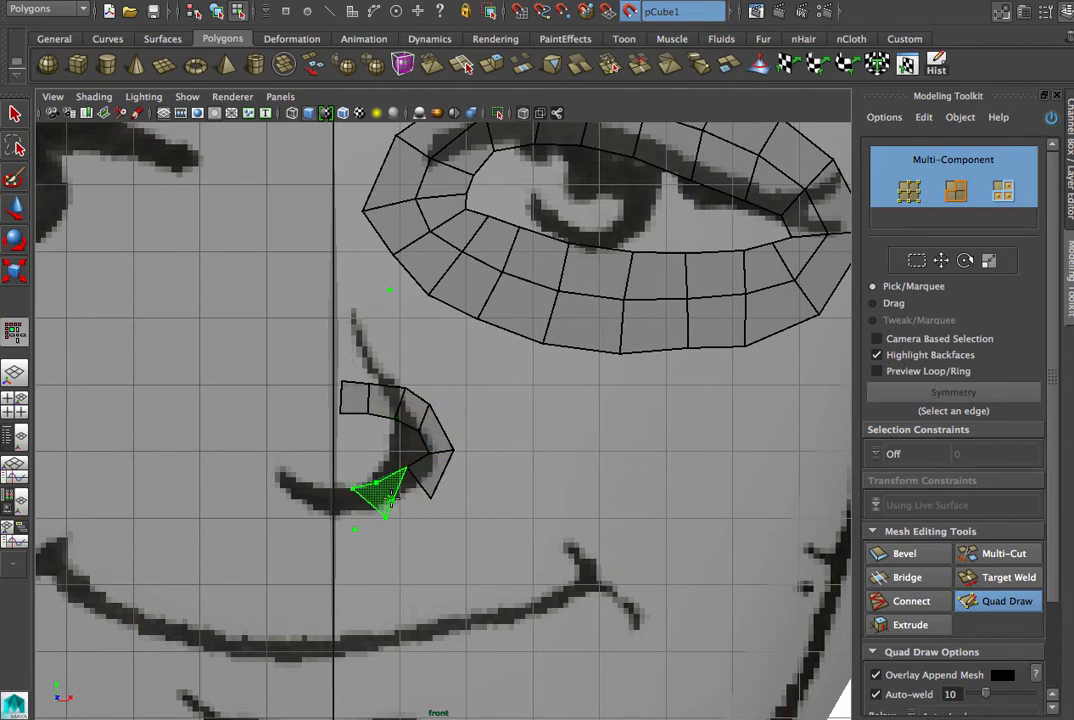
pyautogui.keyDown('shift'); pyautogui.click(397, 497); pyautogui.keyUp('shift')
pyautogui.keyDown('shift'); pyautogui.click(371, 506); pyautogui.keyUp('shift')
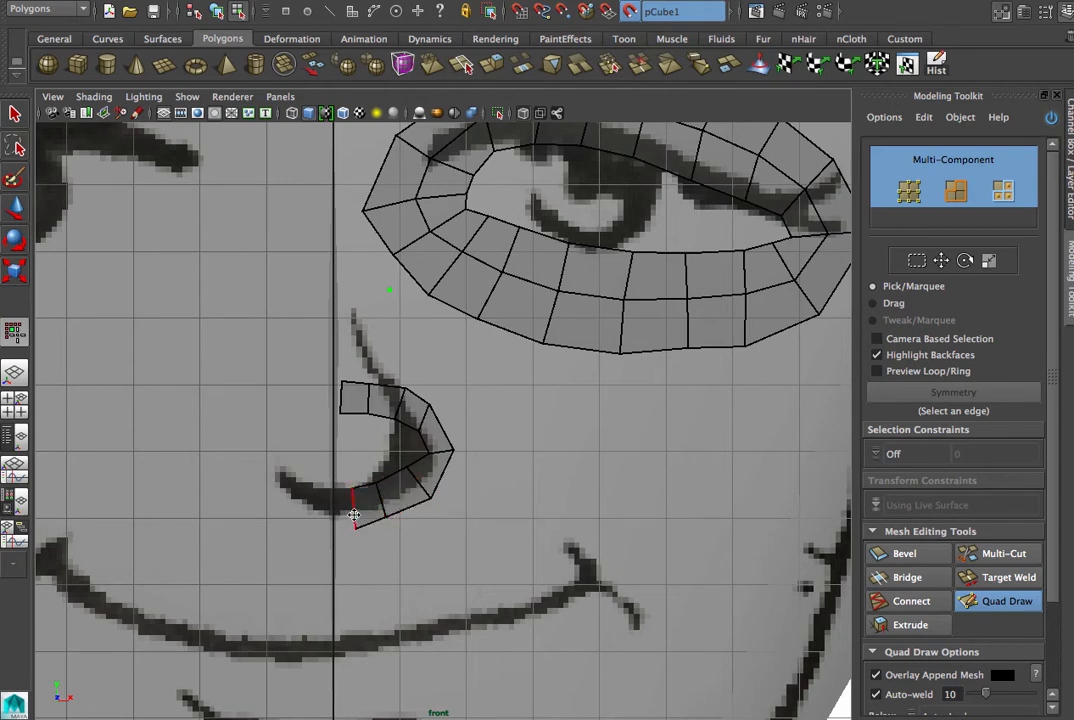
pyautogui.moveTo(355, 508); pyautogui.dragTo(427, 457)
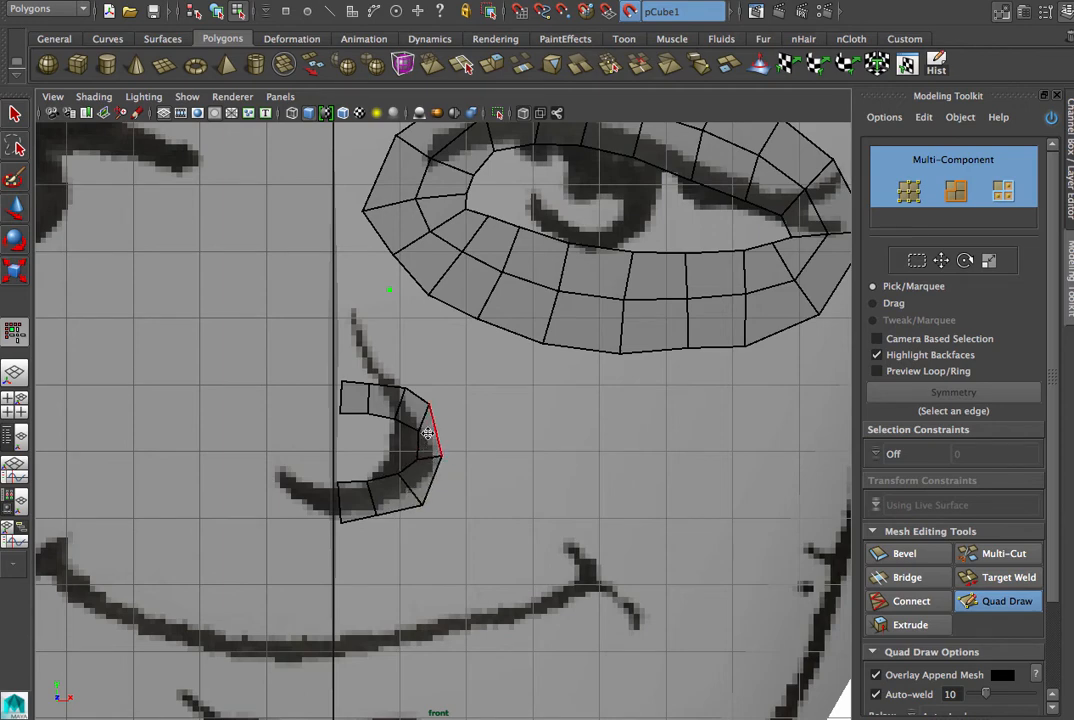
pyautogui.moveTo(429, 404); pyautogui.dragTo(438, 419)
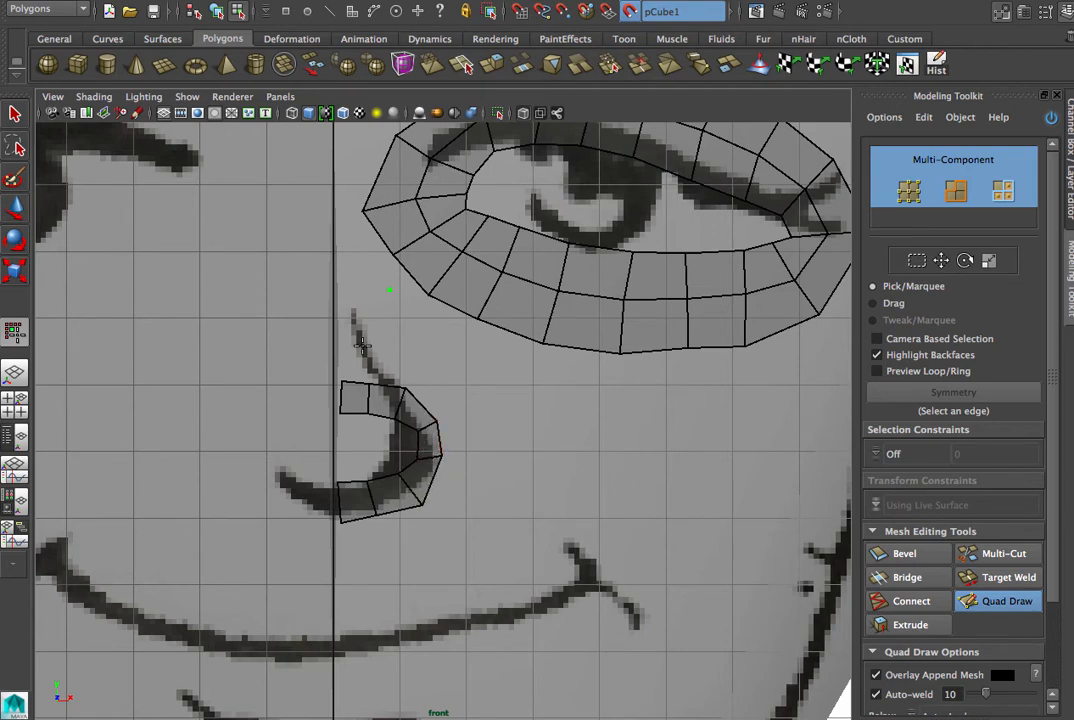
# - Place a third arc of Quad Draw dots outside the nose strip
pyautogui.click(417, 371)
pyautogui.click(455, 413)
pyautogui.click(466, 457)
# - Fill the outer strip of quads around the nose, from the bridge past the nostril to below the nose
pyautogui.keyDown('shift'); pyautogui.click(360, 362); pyautogui.keyUp('shift')
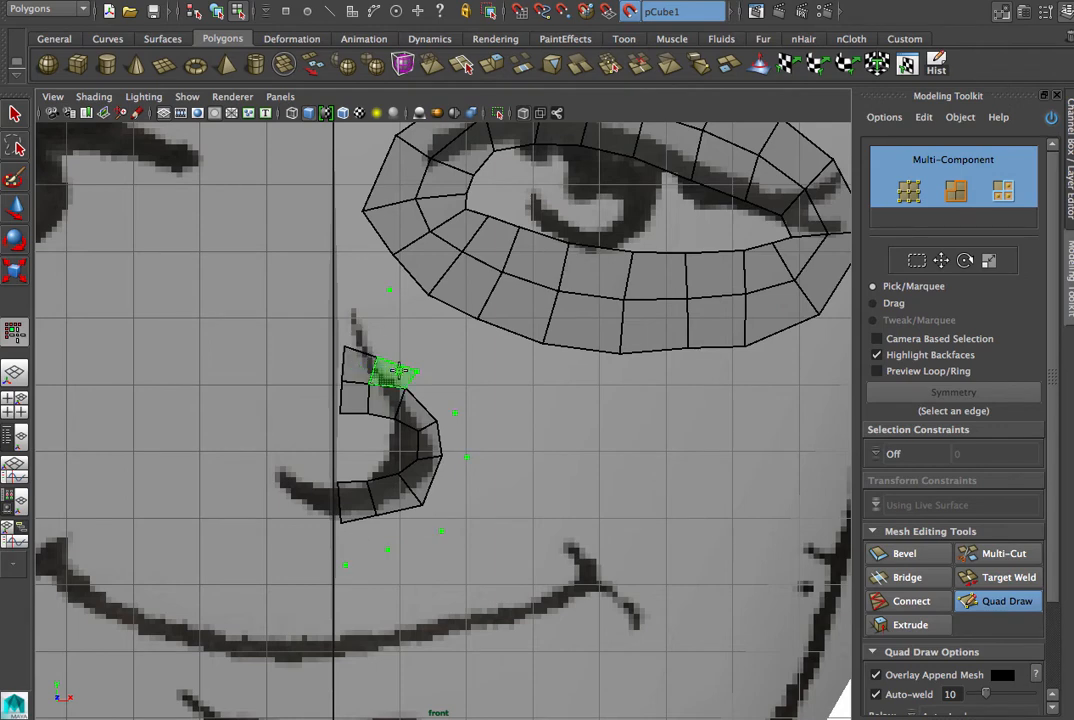
pyautogui.keyDown('shift'); pyautogui.click(391, 376); pyautogui.keyUp('shift')
pyautogui.keyDown('shift'); pyautogui.click(424, 388); pyautogui.keyUp('shift')
pyautogui.keyDown('shift'); pyautogui.click(451, 439); pyautogui.keyUp('shift')
pyautogui.keyDown('shift'); pyautogui.click(448, 487); pyautogui.keyUp('shift')
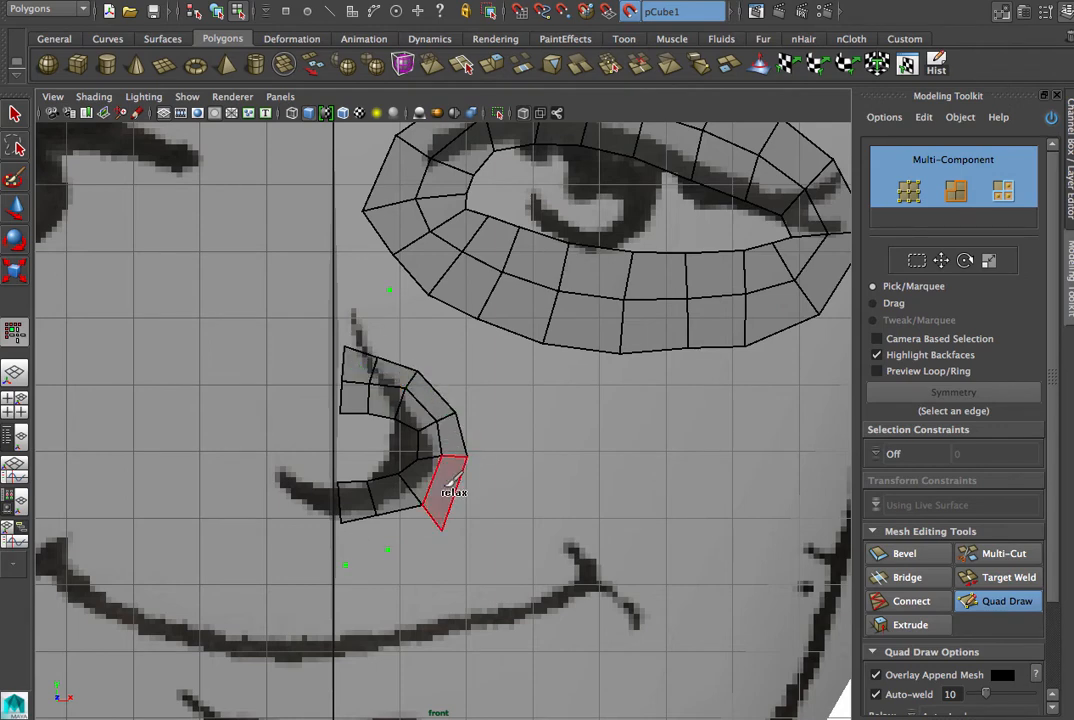
pyautogui.keyDown('shift'); pyautogui.click(403, 528); pyautogui.keyUp('shift')
pyautogui.keyDown('shift'); pyautogui.click(366, 545); pyautogui.keyUp('shift')
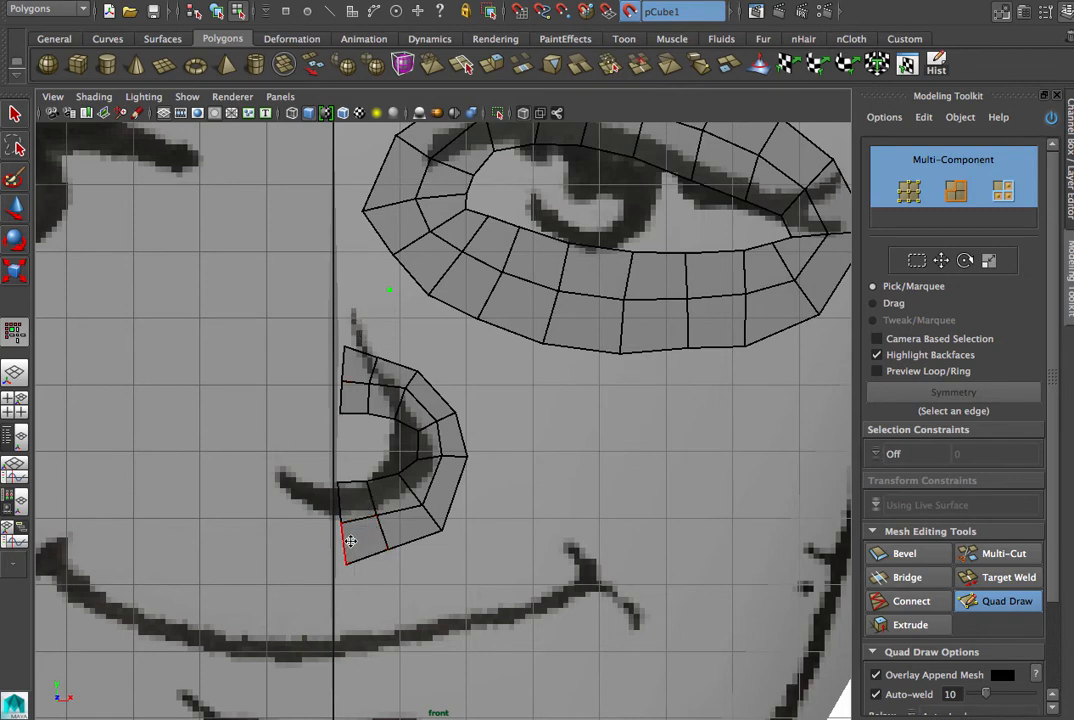
# - Insert an edge loop with Multi-Cut in the outer nose strip and another in the inner eyelid ring
pyautogui.click(990, 553)
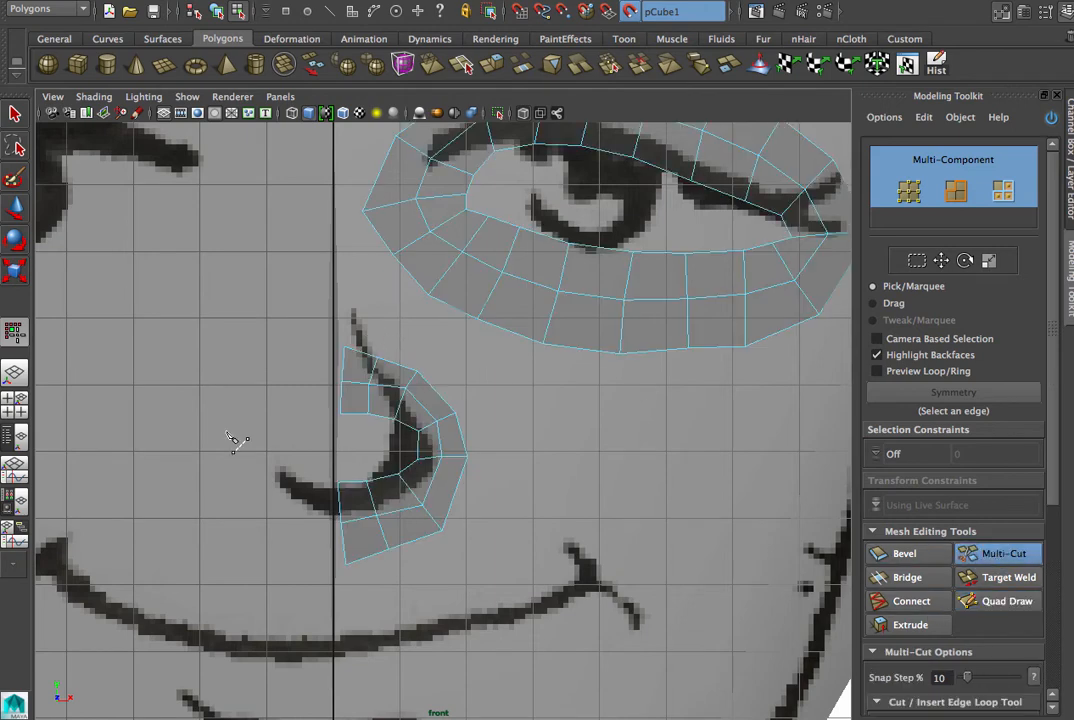
pyautogui.keyDown('ctrl'); pyautogui.click(343, 365); pyautogui.keyUp('ctrl')
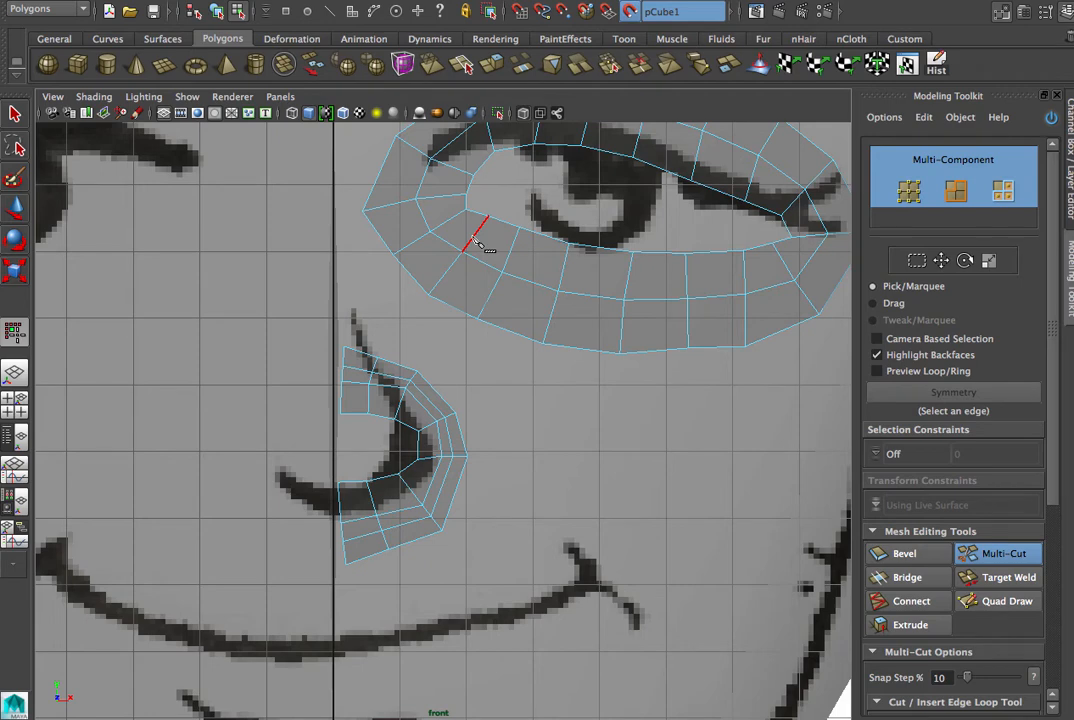
pyautogui.keyDown('ctrl'); pyautogui.click(476, 236); pyautogui.keyUp('ctrl')
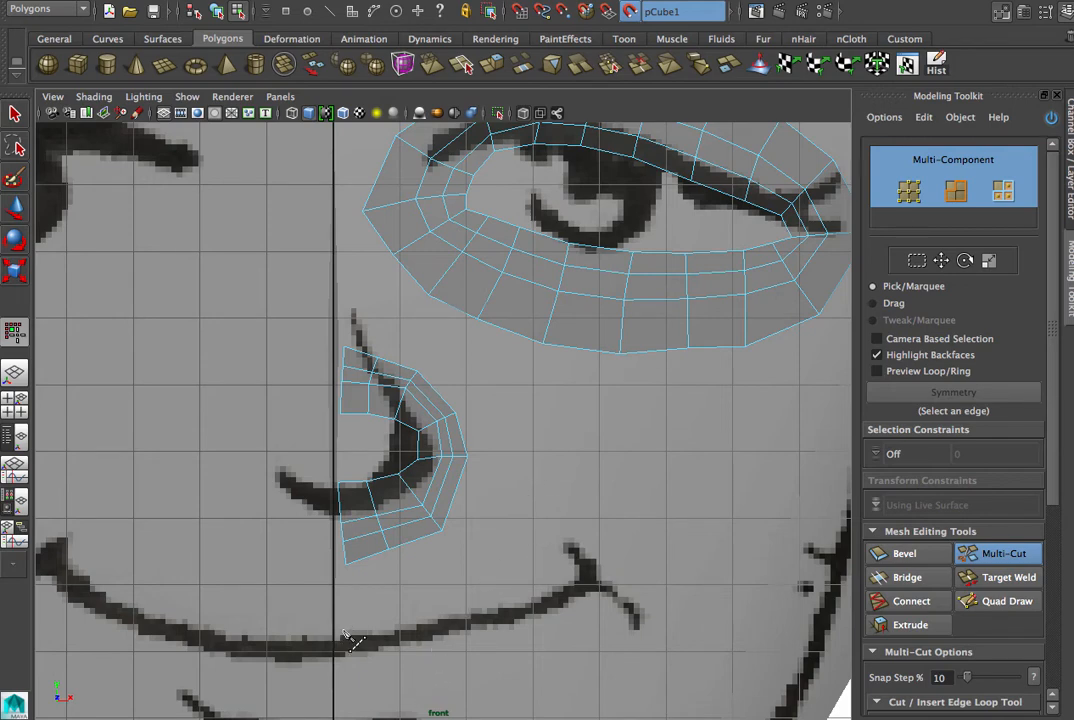
# - Place an inner row of Quad Draw dots above and below the mouth line, from the centre line to the mouth corner
pyautogui.click(995, 601)
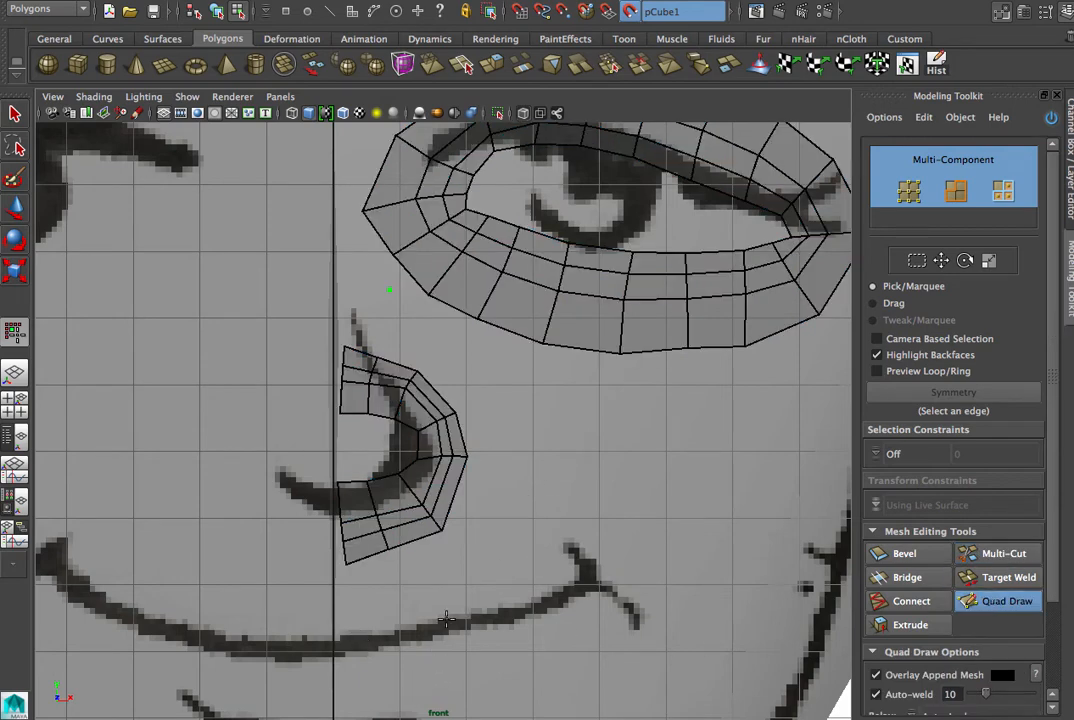
pyautogui.click(344, 632)
pyautogui.click(476, 607)
pyautogui.click(514, 597)
pyautogui.click(611, 573)
pyautogui.click(508, 633)
pyautogui.click(440, 648)
pyautogui.click(408, 655)
pyautogui.click(373, 662)
# - Place an outer row of Quad Draw dots around the half mouth, above the upper lip, past the corner and below the lower lip
pyautogui.click(341, 602)
pyautogui.click(595, 538)
pyautogui.click(635, 570)
pyautogui.click(598, 630)
pyautogui.click(552, 648)
pyautogui.click(512, 664)
pyautogui.click(471, 679)
pyautogui.click(435, 680)
pyautogui.click(398, 689)
# - Fill quads between the dot rows along the upper lip, from the centre line to the mouth corner
pyautogui.keyDown('shift'); pyautogui.click(366, 615); pyautogui.keyUp('shift')
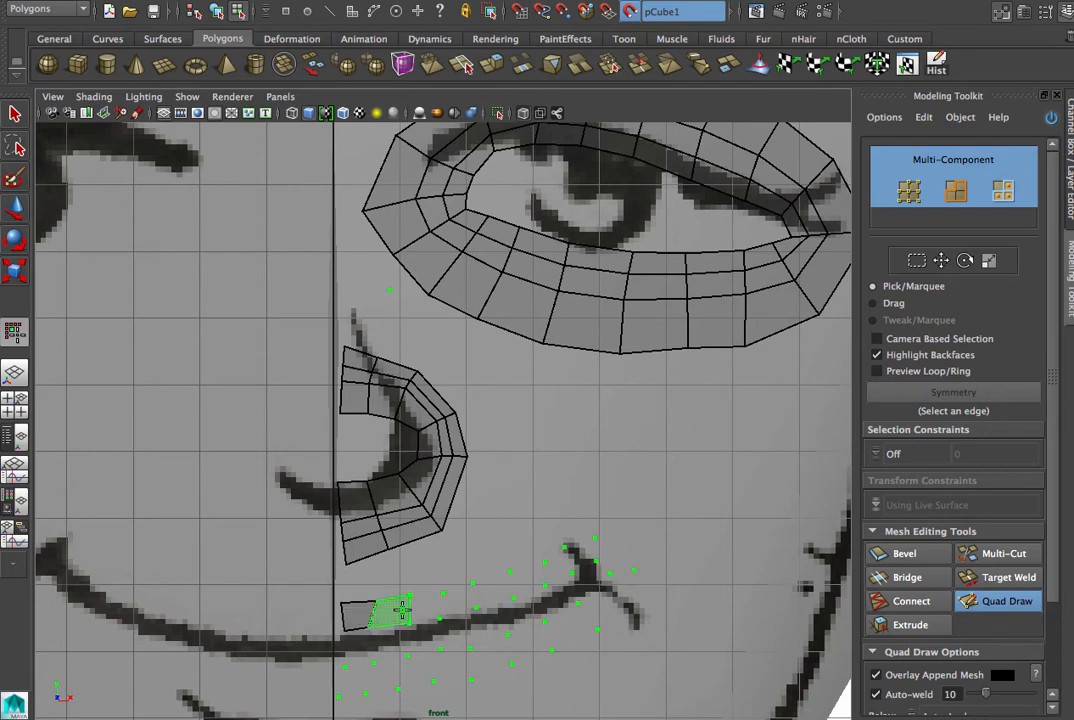
pyautogui.keyDown('shift'); pyautogui.click(402, 609); pyautogui.keyUp('shift')
pyautogui.keyDown('shift'); pyautogui.click(425, 607); pyautogui.keyUp('shift')
pyautogui.keyDown('shift'); pyautogui.click(458, 597); pyautogui.keyUp('shift')
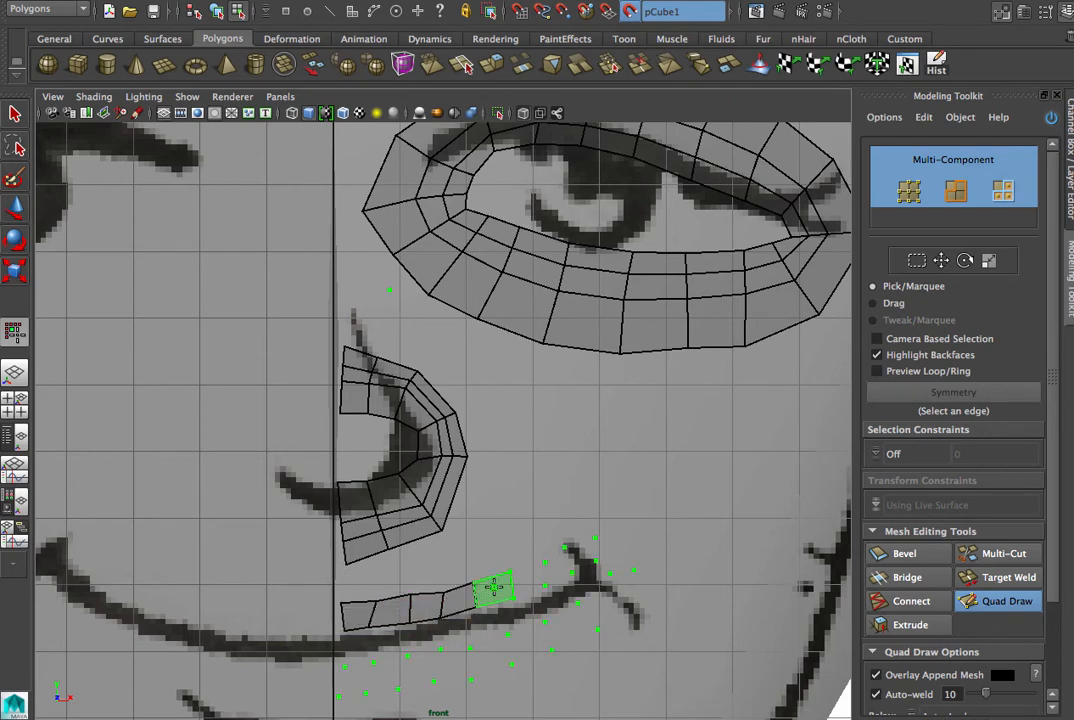
pyautogui.keyDown('shift'); pyautogui.click(494, 589); pyautogui.keyUp('shift')
pyautogui.keyDown('shift'); pyautogui.click(521, 580); pyautogui.keyUp('shift')
pyautogui.keyDown('shift'); pyautogui.click(560, 566); pyautogui.keyUp('shift')
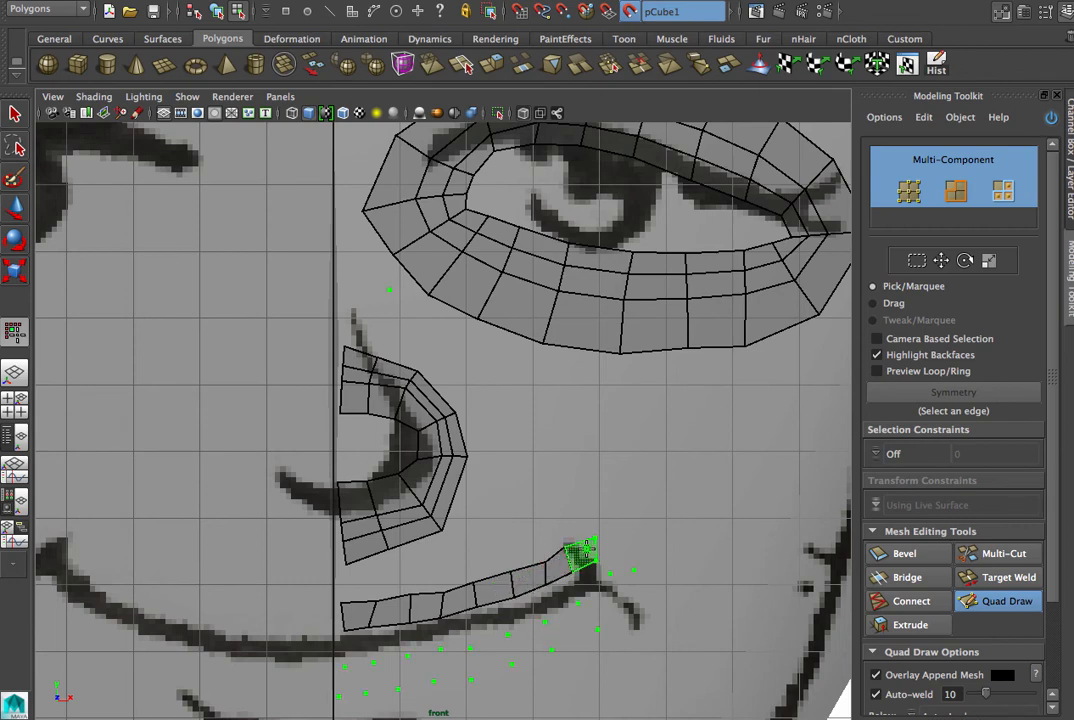
# - Fill quads between the dot rows around the mouth corner and along the lower lip to the centre line
pyautogui.keyDown('shift'); pyautogui.click(619, 566); pyautogui.keyUp('shift')
pyautogui.keyDown('shift'); pyautogui.click(611, 606); pyautogui.keyUp('shift')
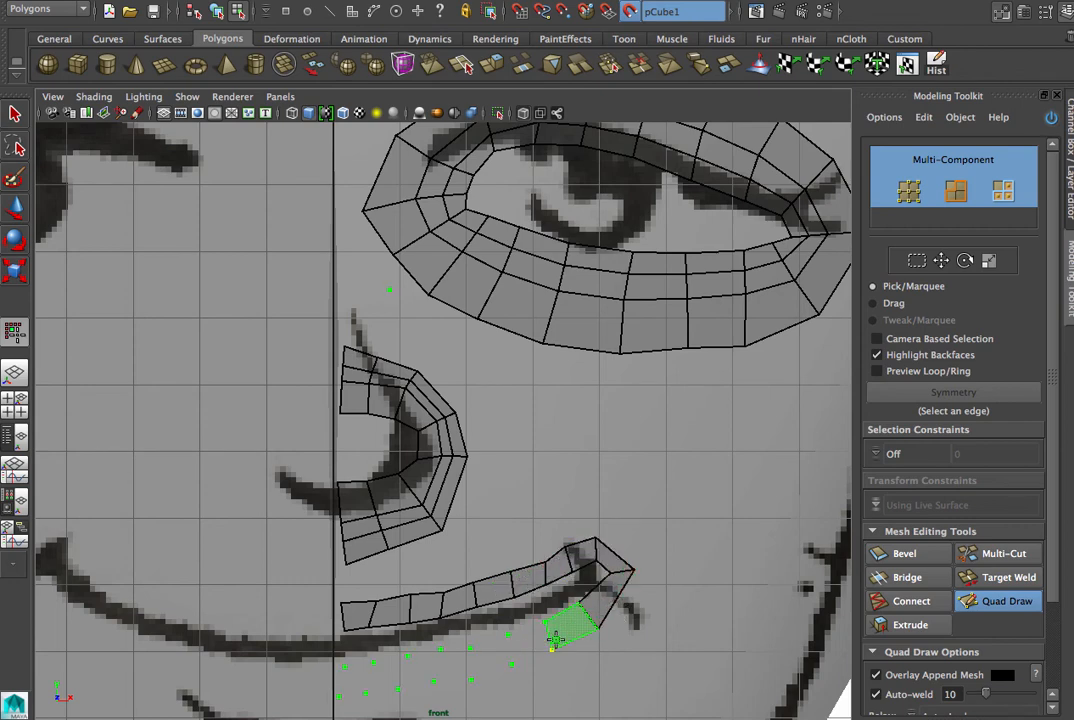
pyautogui.keyDown('shift'); pyautogui.click(564, 635); pyautogui.keyUp('shift')
pyautogui.keyDown('shift'); pyautogui.click(530, 644); pyautogui.keyUp('shift')
pyautogui.keyDown('shift'); pyautogui.click(491, 654); pyautogui.keyUp('shift')
pyautogui.keyDown('shift'); pyautogui.click(454, 662); pyautogui.keyUp('shift')
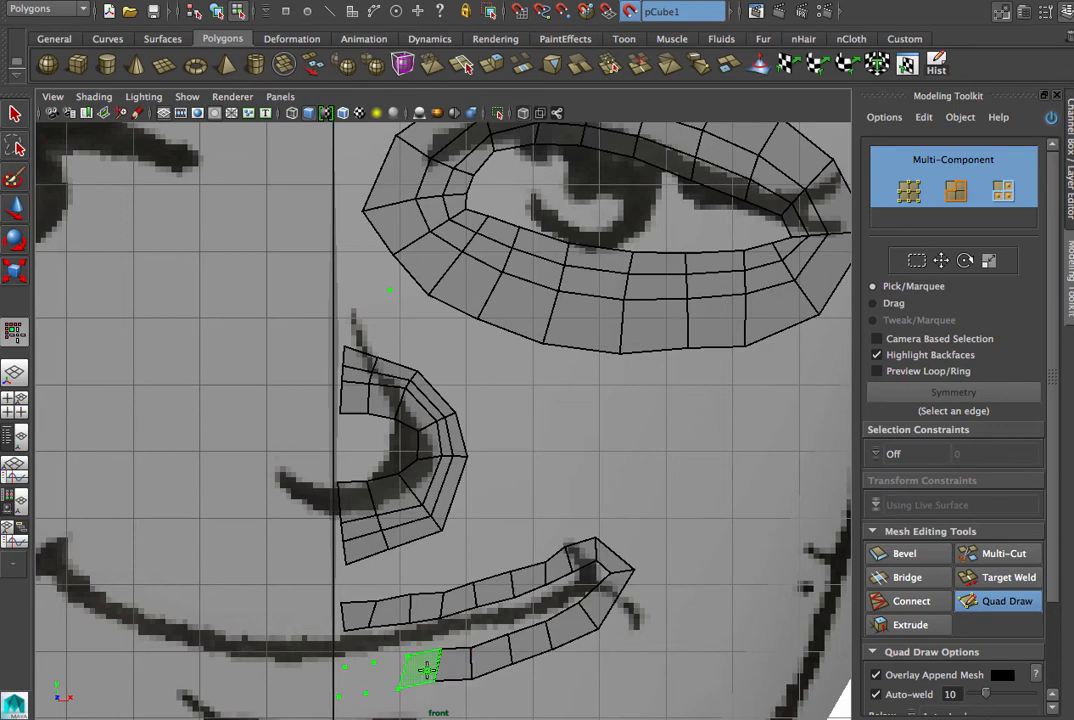
pyautogui.keyDown('shift'); pyautogui.click(418, 670); pyautogui.keyUp('shift')
pyautogui.keyDown('shift'); pyautogui.click(367, 684); pyautogui.keyUp('shift')
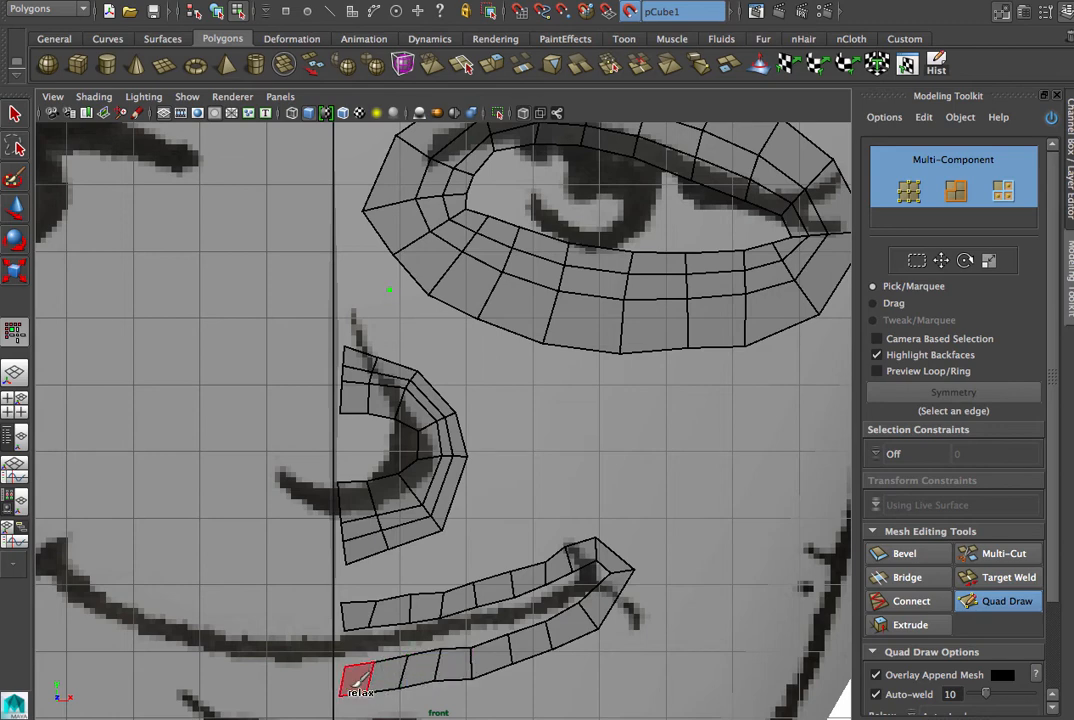
# - Fill the gap along the mouth line with quads joining the upper and lower lip strips
pyautogui.keyDown('shift'); pyautogui.click(360, 644); pyautogui.keyUp('shift')
pyautogui.keyDown('shift'); pyautogui.click(389, 644); pyautogui.keyUp('shift')
pyautogui.keyDown('shift'); pyautogui.click(426, 635); pyautogui.keyUp('shift')
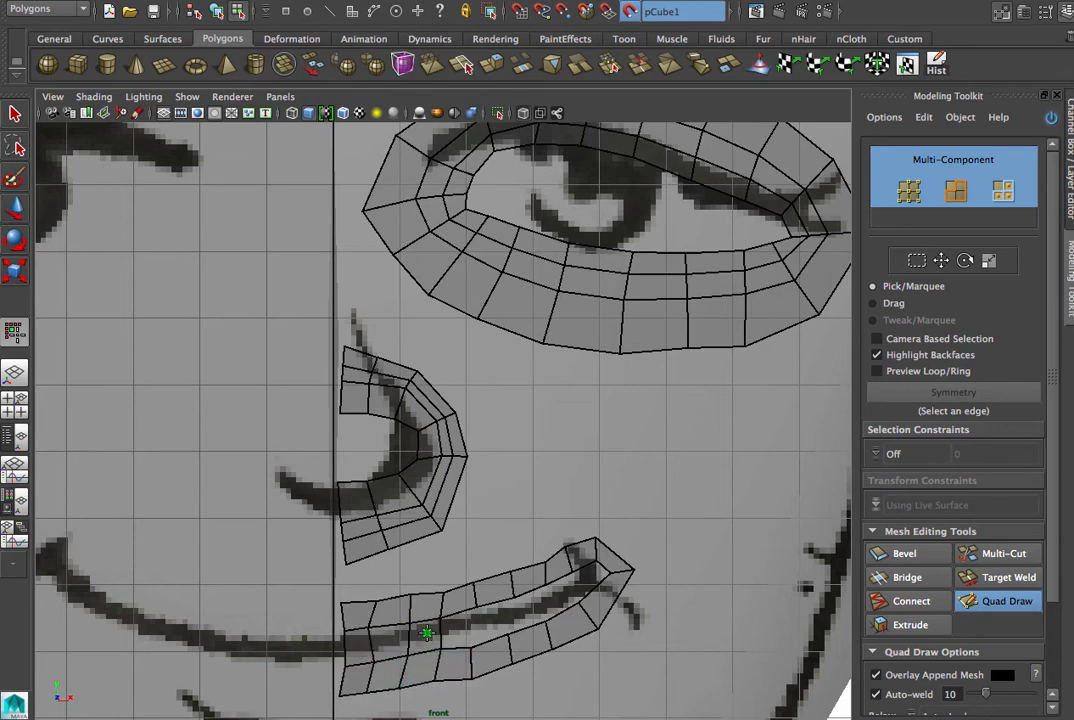
pyautogui.keyDown('shift'); pyautogui.click(459, 629); pyautogui.keyUp('shift')
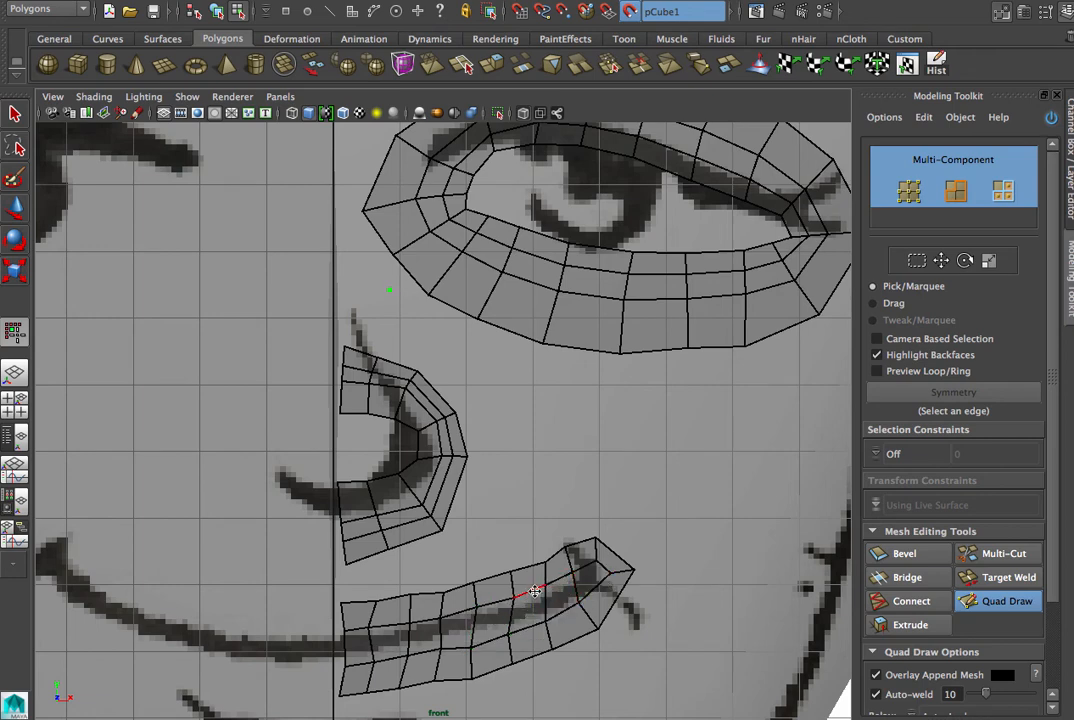
pyautogui.keyDown('shift'); pyautogui.moveTo(572, 596); pyautogui.dragTo(348, 611); pyautogui.keyUp('shift')
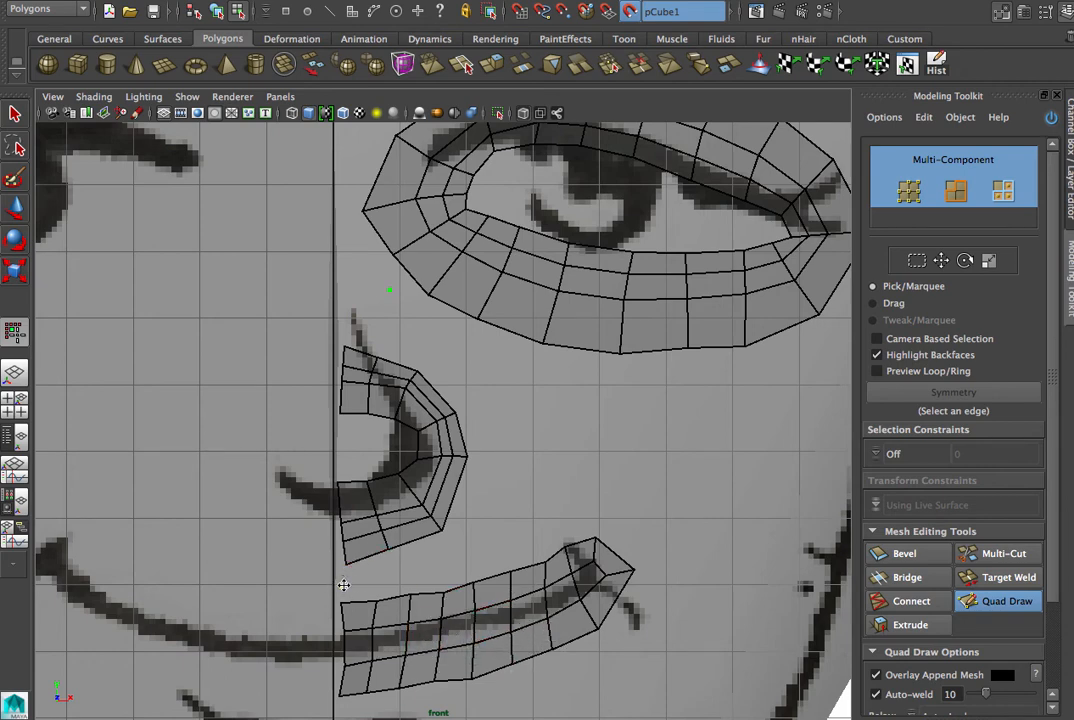
# - Place another row of Quad Draw dots outside the mouth strips, above the upper lip, around the corner and below the lower lip
pyautogui.click(379, 578)
pyautogui.click(448, 564)
pyautogui.click(476, 551)
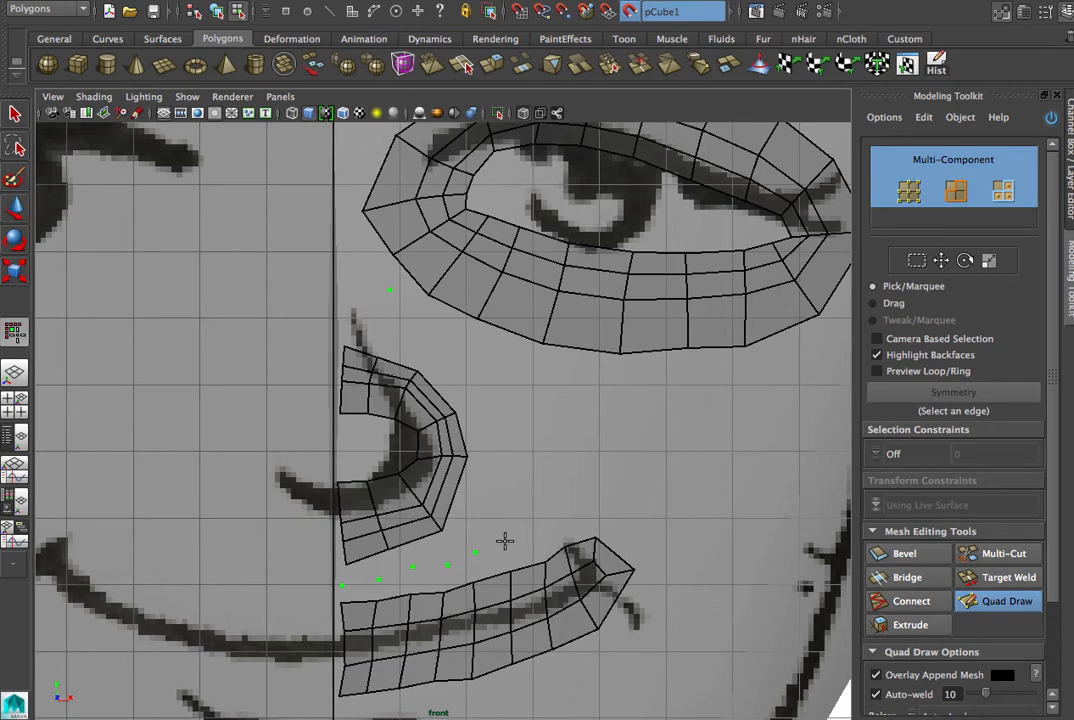
pyautogui.click(566, 524)
pyautogui.click(561, 678)
pyautogui.click(516, 694)
pyautogui.click(469, 704)
pyautogui.keyDown('alt'); pyautogui.moveTo(337, 697); pyautogui.dragTo(307, 570, button='middle'); pyautogui.keyUp('alt')
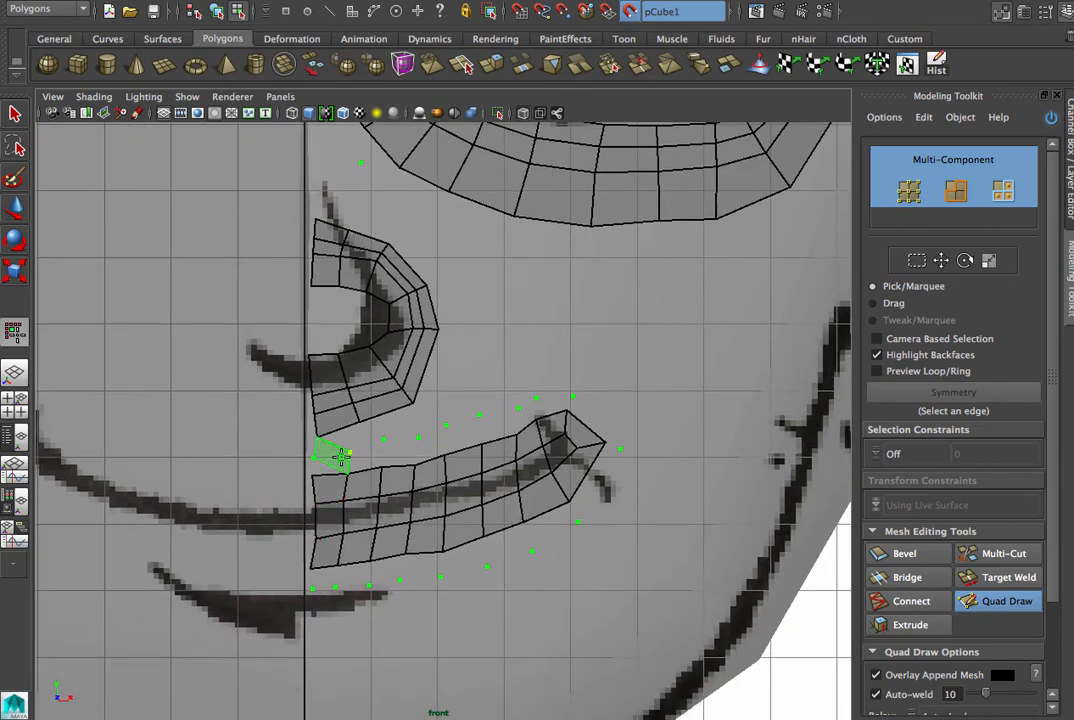
# - Fill quads between the mouth mesh and the outer dots, along the upper lip and around the mouth corner
pyautogui.keyDown('shift'); pyautogui.click(336, 464); pyautogui.keyUp('shift')
pyautogui.keyDown('shift'); pyautogui.click(373, 454); pyautogui.keyUp('shift')
pyautogui.keyDown('shift'); pyautogui.click(402, 453); pyautogui.keyUp('shift')
pyautogui.keyDown('shift'); pyautogui.click(433, 445); pyautogui.keyUp('shift')
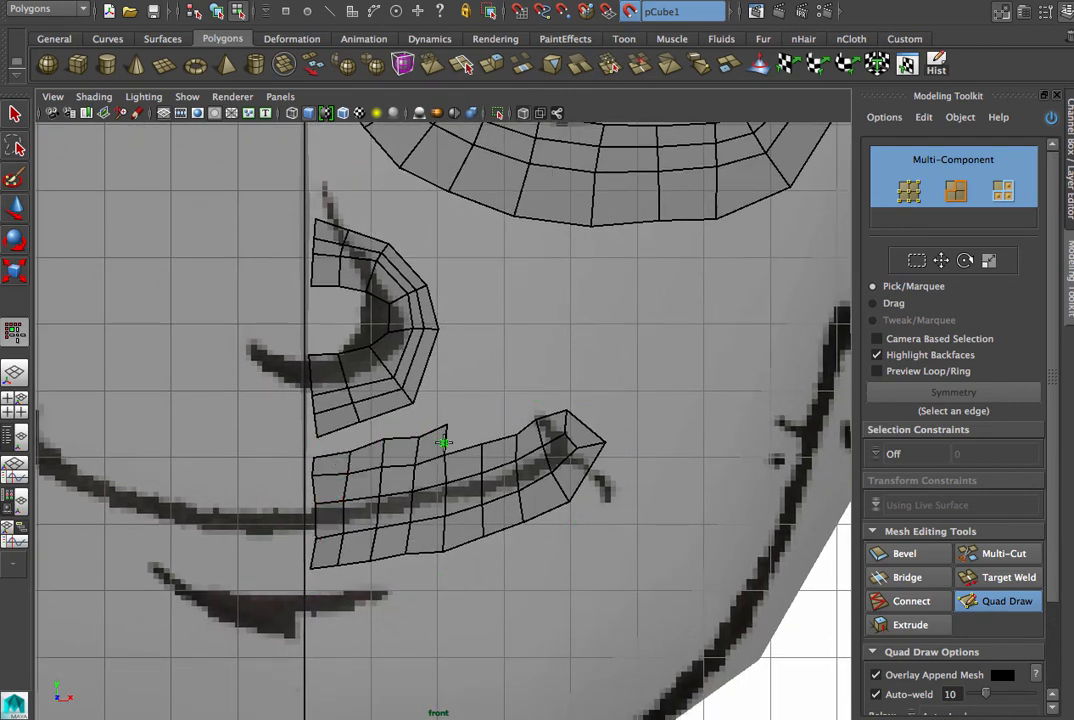
pyautogui.keyDown('shift'); pyautogui.click(463, 435); pyautogui.keyUp('shift')
pyautogui.keyDown('shift'); pyautogui.click(503, 426); pyautogui.keyUp('shift')
pyautogui.keyDown('shift'); pyautogui.click(530, 414); pyautogui.keyUp('shift')
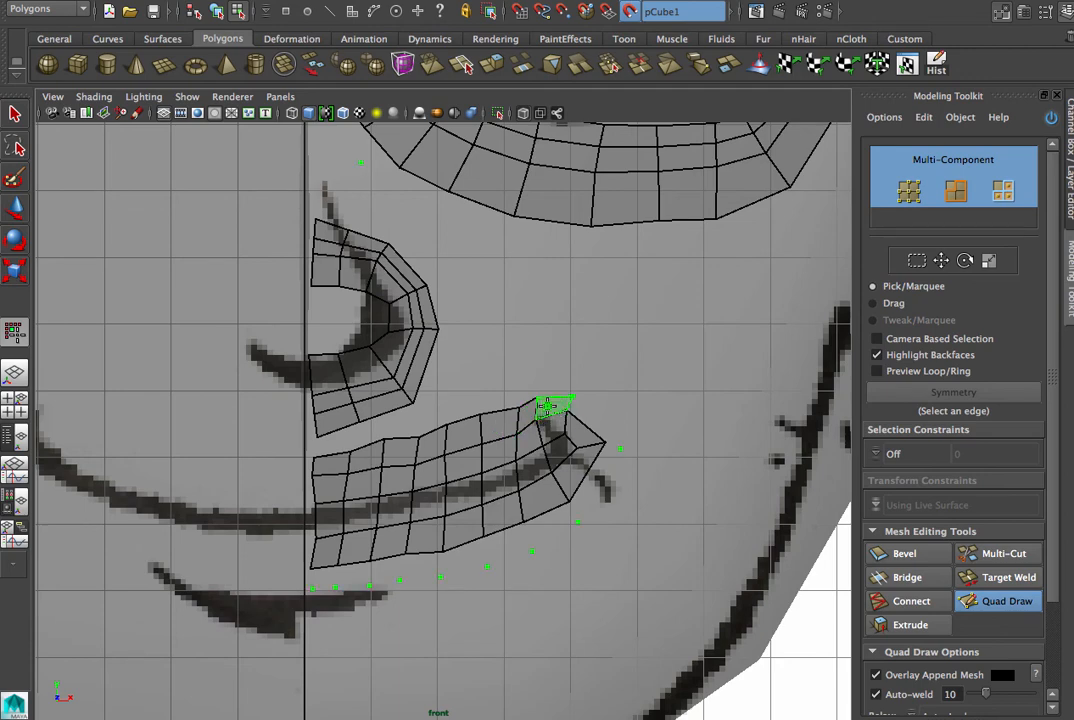
pyautogui.keyDown('shift'); pyautogui.click(554, 406); pyautogui.keyUp('shift')
pyautogui.keyDown('shift'); pyautogui.click(598, 437); pyautogui.keyUp('shift')
pyautogui.keyDown('shift'); pyautogui.click(600, 485); pyautogui.keyUp('shift')
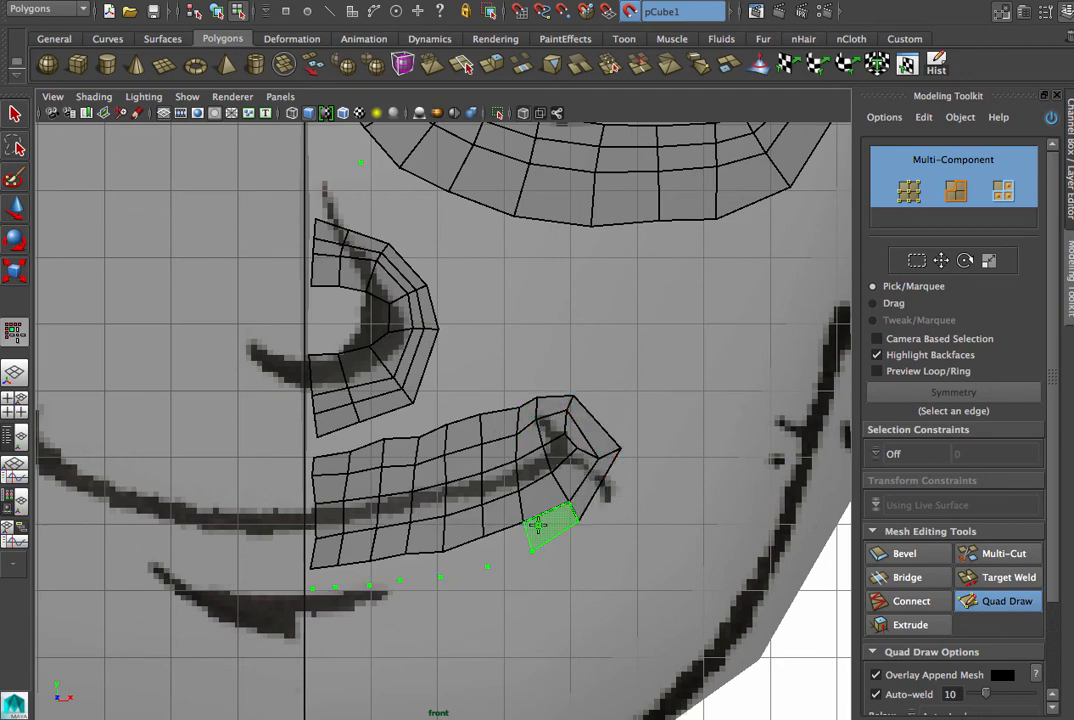
# - Fill the outer row of quads below the lower lip, from the mouth corner to the centre line
pyautogui.keyDown('shift'); pyautogui.click(556, 515); pyautogui.keyUp('shift')
pyautogui.keyDown('shift'); pyautogui.click(505, 548); pyautogui.keyUp('shift')
pyautogui.keyDown('shift'); pyautogui.click(465, 558); pyautogui.keyUp('shift')
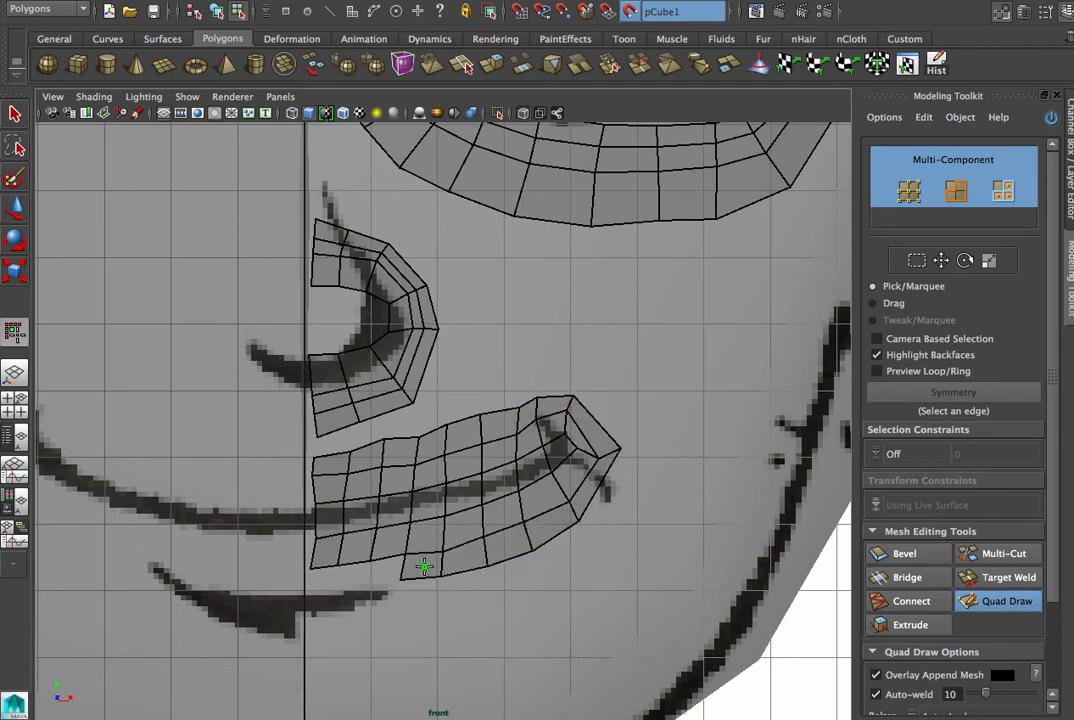
pyautogui.keyDown('shift'); pyautogui.click(420, 566); pyautogui.keyUp('shift')
pyautogui.keyDown('shift'); pyautogui.click(385, 570); pyautogui.keyUp('shift')
pyautogui.keyDown('shift'); pyautogui.click(355, 575); pyautogui.keyUp('shift')
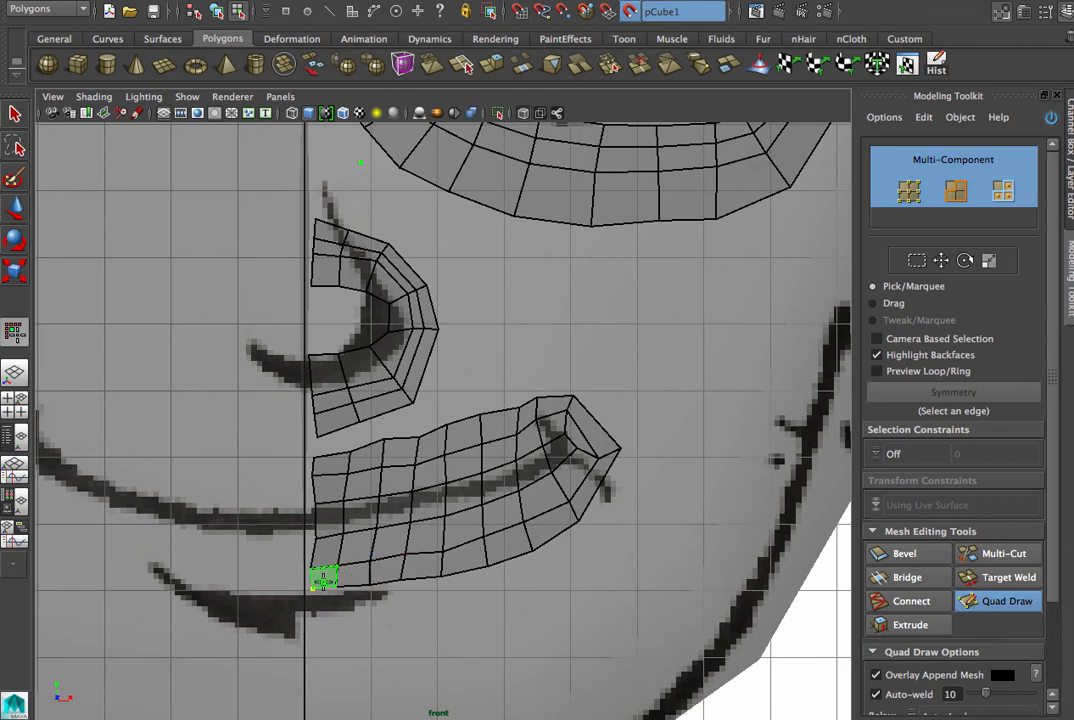
pyautogui.keyDown('shift'); pyautogui.click(324, 577); pyautogui.keyUp('shift')
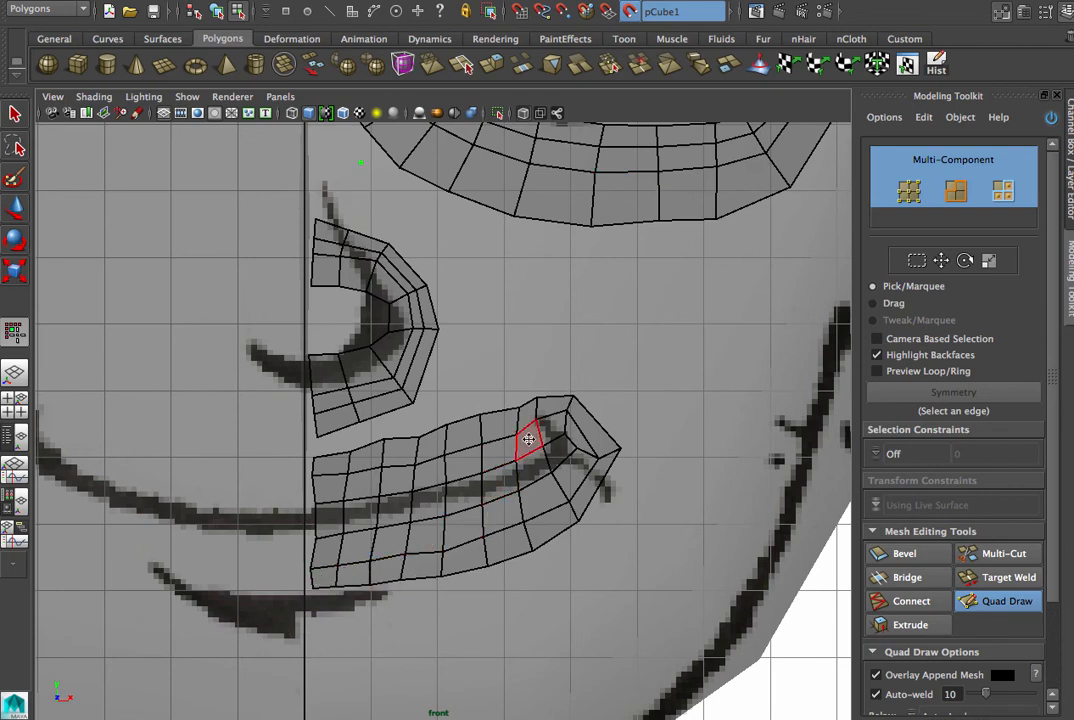
# - Reshape the mouth corner with its vertices moved outward, and even out the nose and mouth border vertices along the centre line
pyautogui.moveTo(575, 409); pyautogui.dragTo(591, 415)
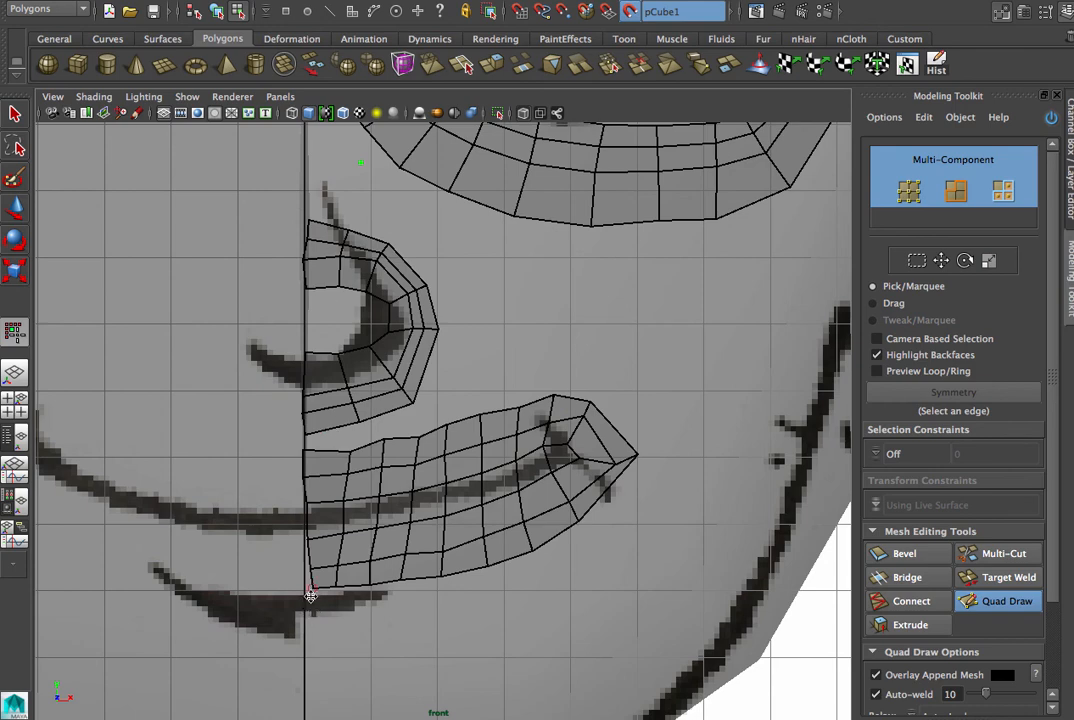
pyautogui.moveTo(311, 592); pyautogui.dragTo(309, 583)
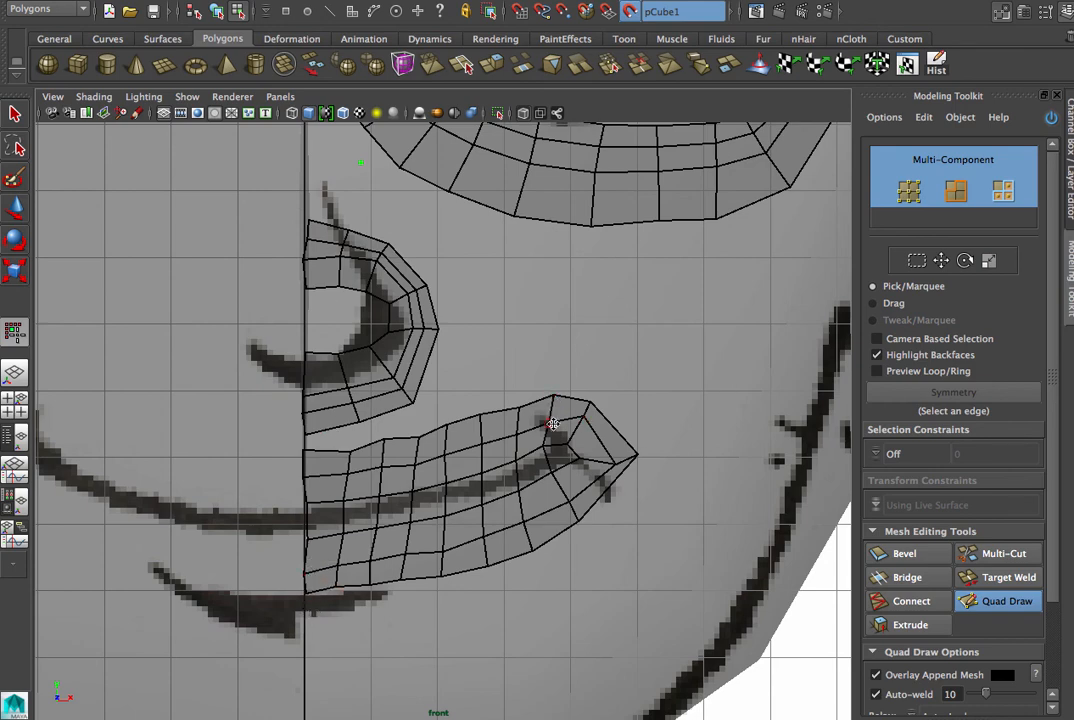
pyautogui.keyDown('shift'); pyautogui.moveTo(582, 418); pyautogui.dragTo(571, 460); pyautogui.keyUp('shift')
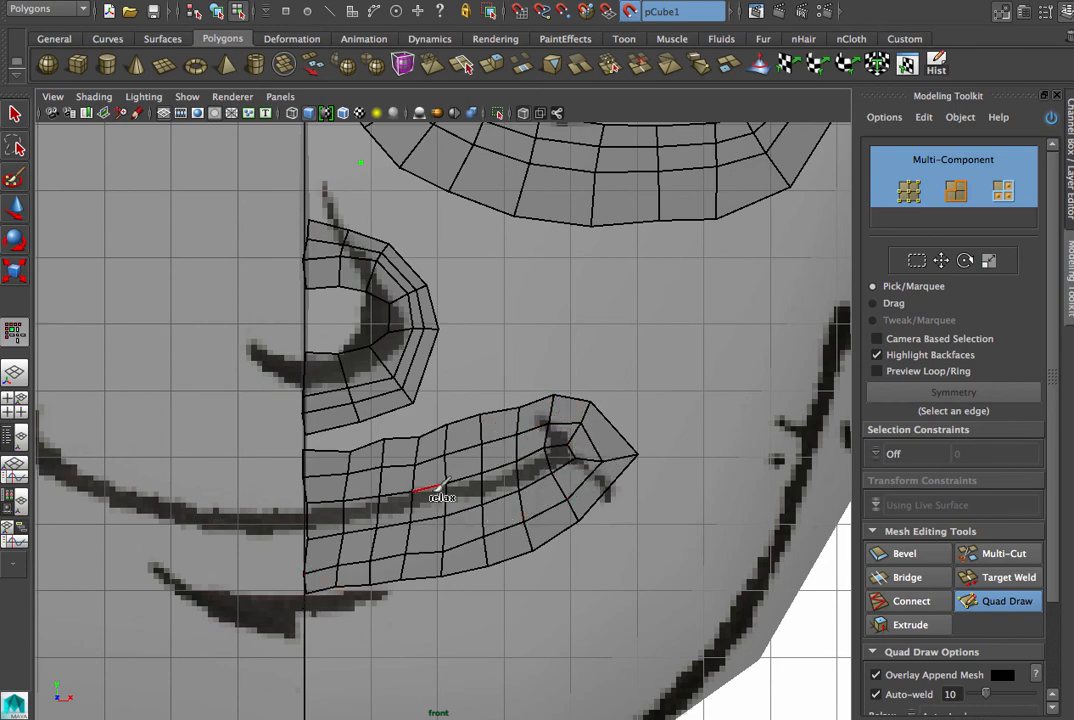
pyautogui.keyDown('shift'); pyautogui.moveTo(343, 587); pyautogui.dragTo(319, 587); pyautogui.keyUp('shift')
pyautogui.keyDown('shift'); pyautogui.moveTo(350, 477); pyautogui.dragTo(351, 457); pyautogui.keyUp('shift')
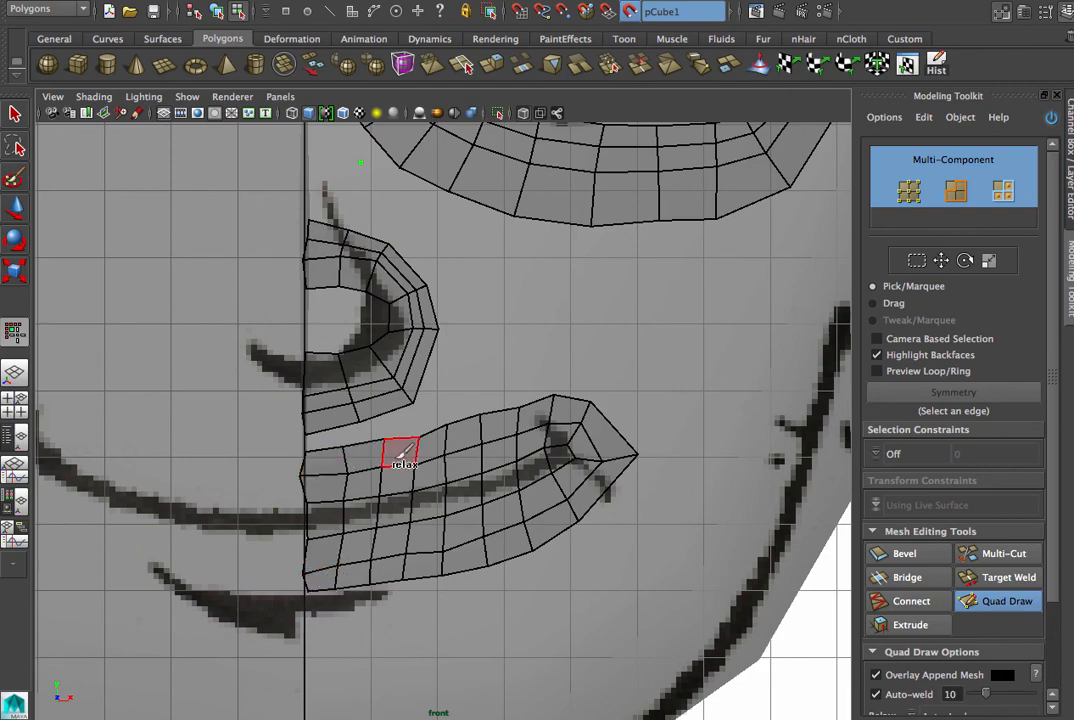
# - Examine the eye, nose and mouth loops on the head in the perspective view
pyautogui.scroll(-2, 538, 460)
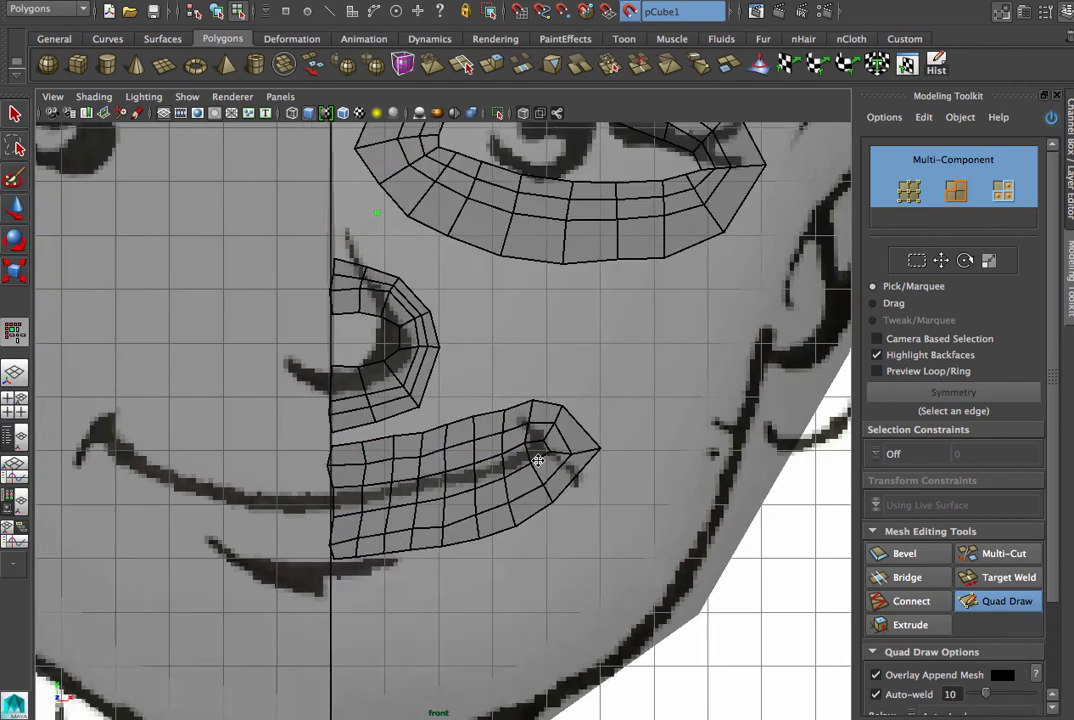
pyautogui.scroll(-3, 538, 460)
pyautogui.keyDown('alt'); pyautogui.moveTo(343, 460); pyautogui.dragTo(313, 468); pyautogui.keyUp('alt')
pyautogui.press('space')
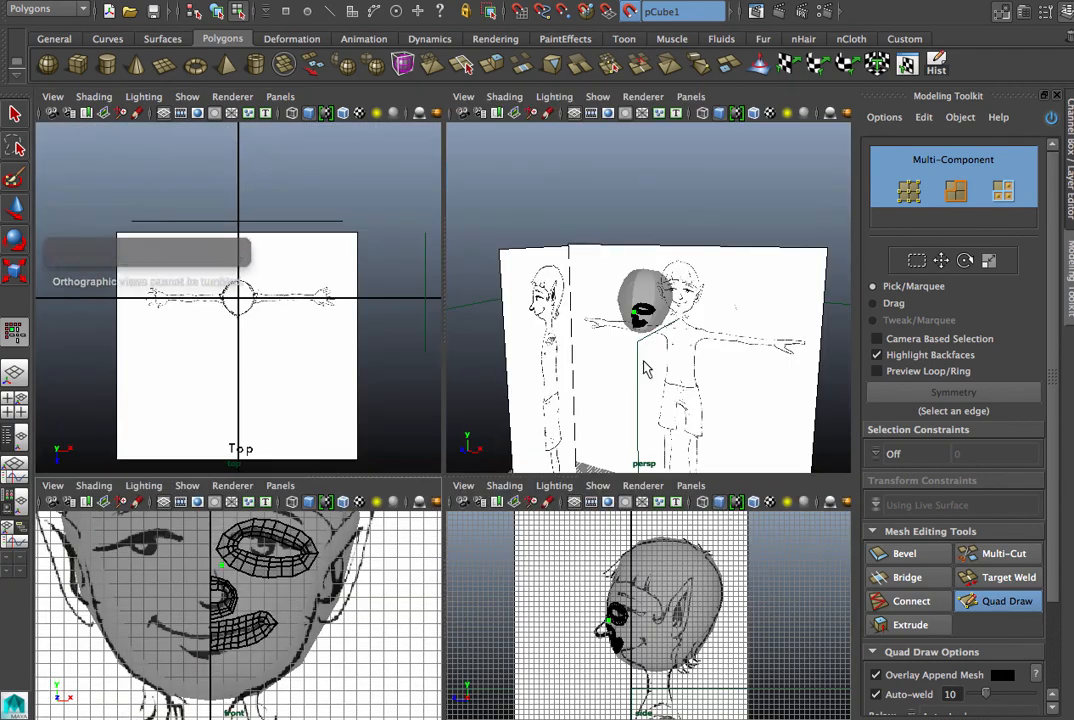
pyautogui.press('space')
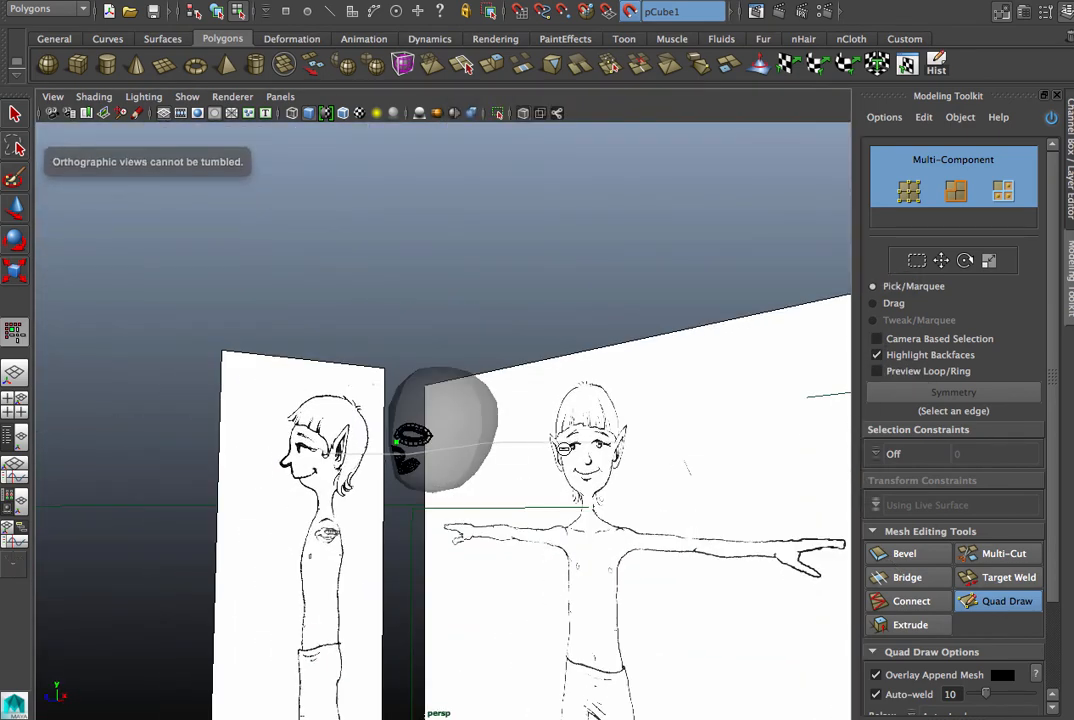
pyautogui.keyDown('alt'); pyautogui.moveTo(359, 468); pyautogui.dragTo(744, 466, button='right'); pyautogui.keyUp('alt')
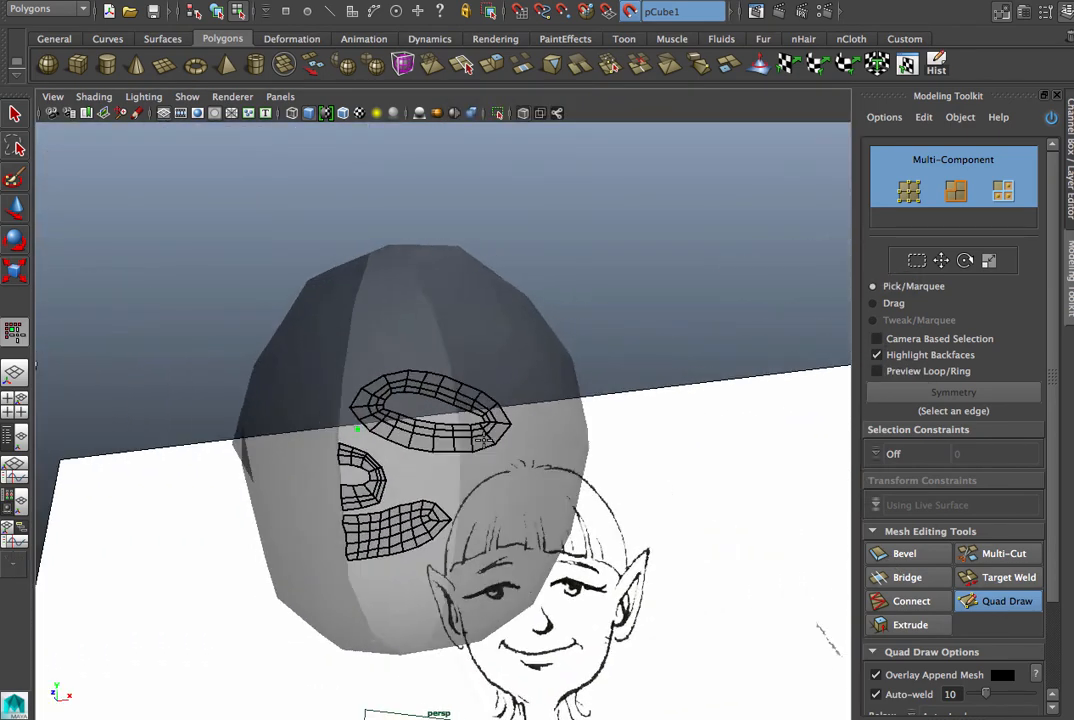